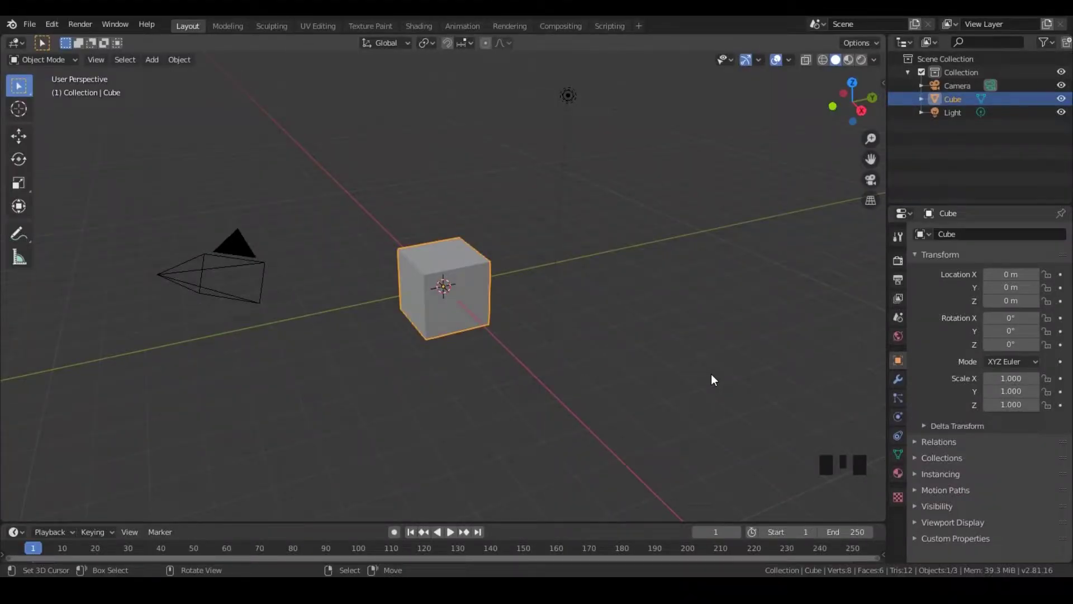
Step: Change the Render Engine from Eevee to Cycles in the Render properties
left_click(898, 260)
left_click(1027, 234)
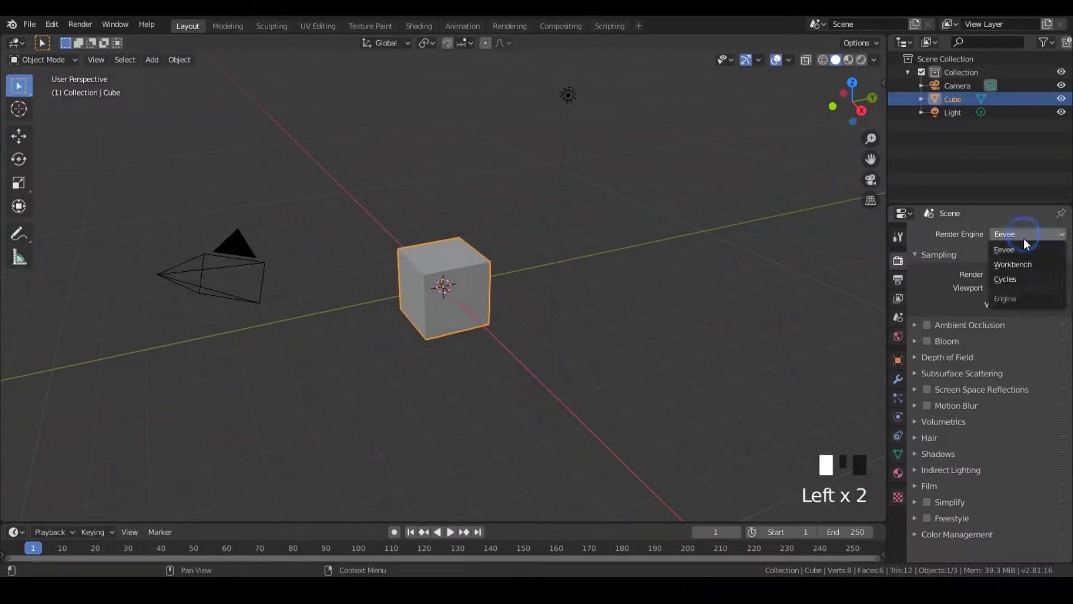
left_click(1055, 284)
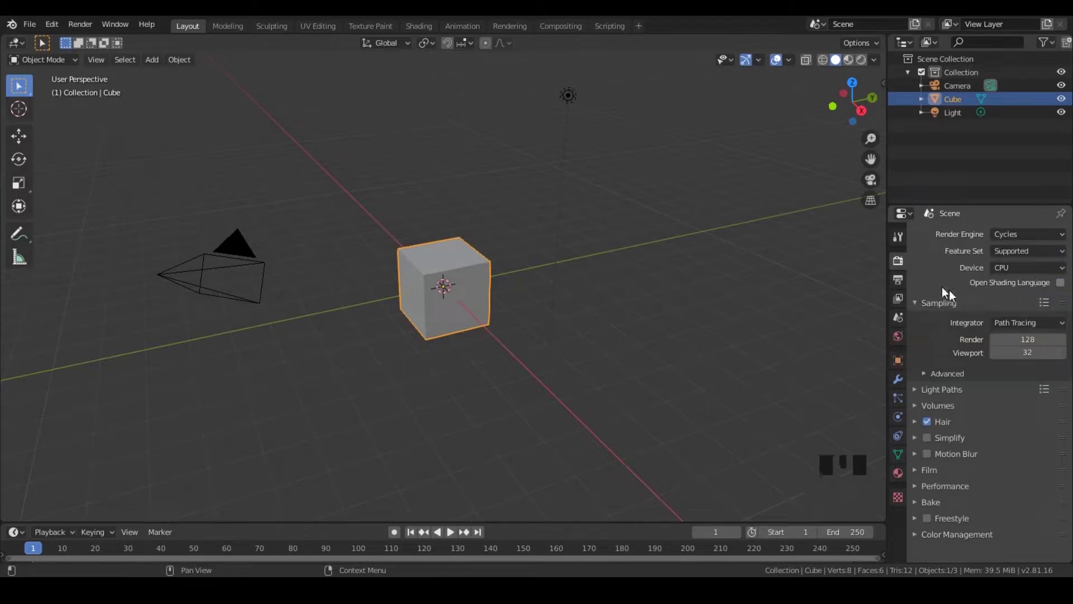
Step: Turn the Outliner into an Image Editor and load Desktop/Project Files/Reference image.jpg
left_click(903, 42)
left_click(534, 114)
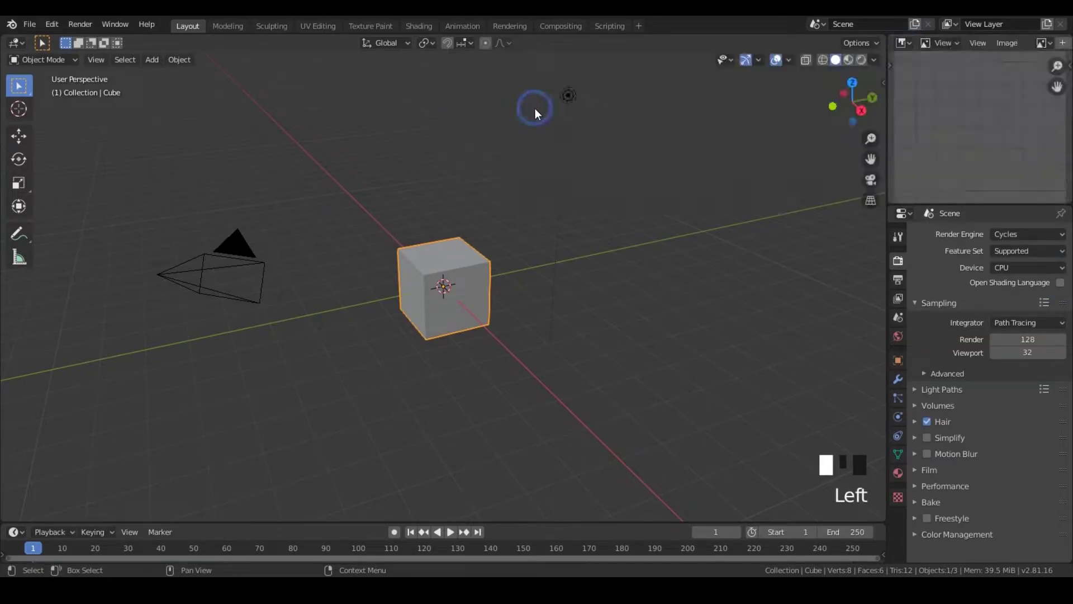
scroll(1011, 48, "down", 4)
left_click(1020, 49)
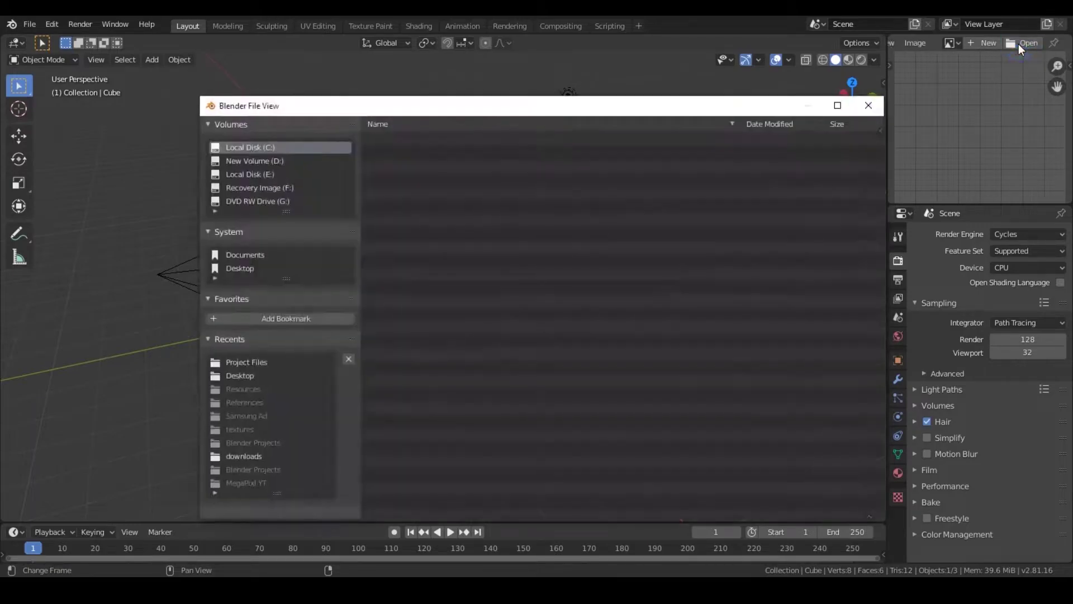
left_click(243, 269)
left_click(444, 180)
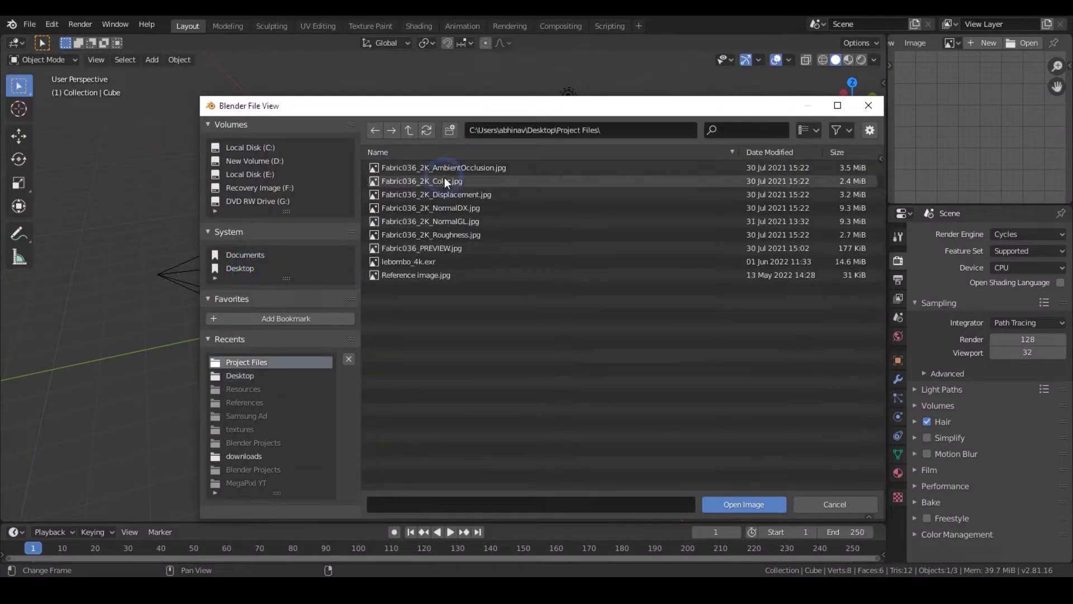
left_click(503, 274)
left_click(744, 504)
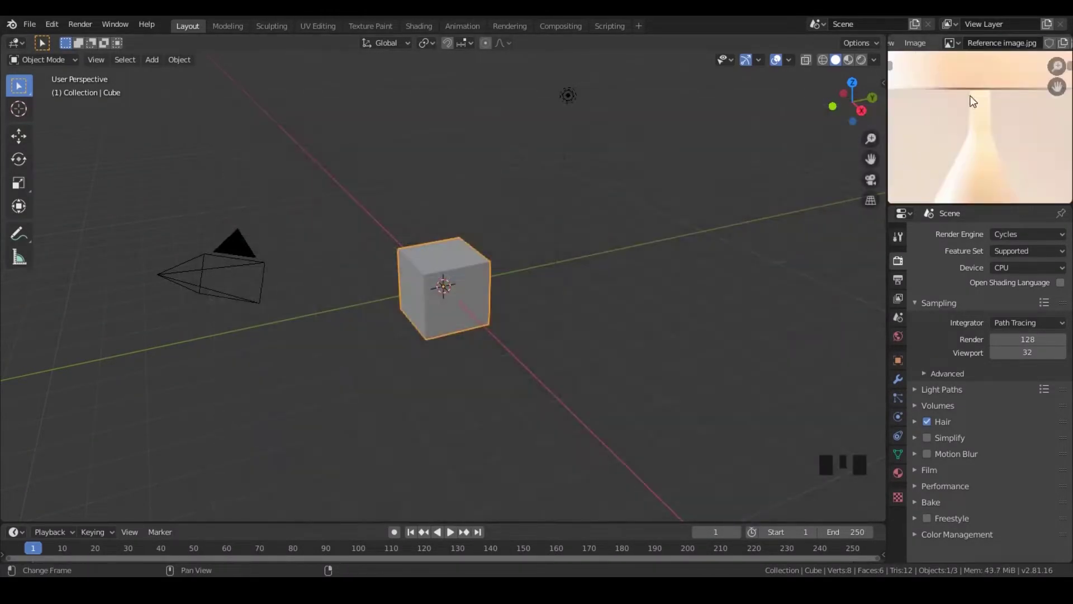
scroll(1000, 108, "down", 5)
scroll(1001, 108, "down", 2)
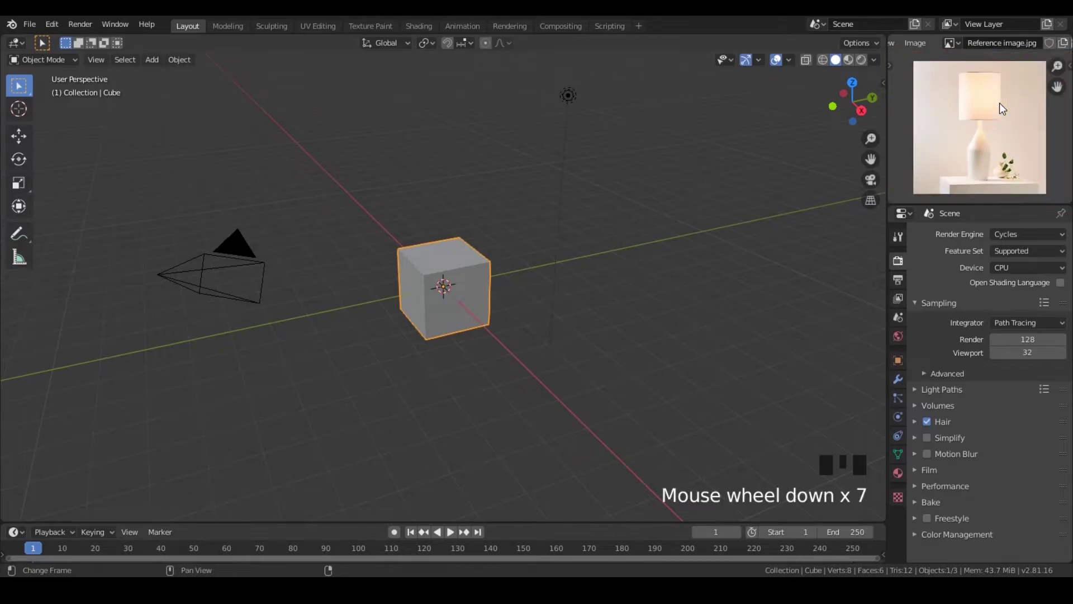
Step: Select the camera and re-enter its X and Z rotation values in the Transform sidebar
right_click(241, 252)
key("n")
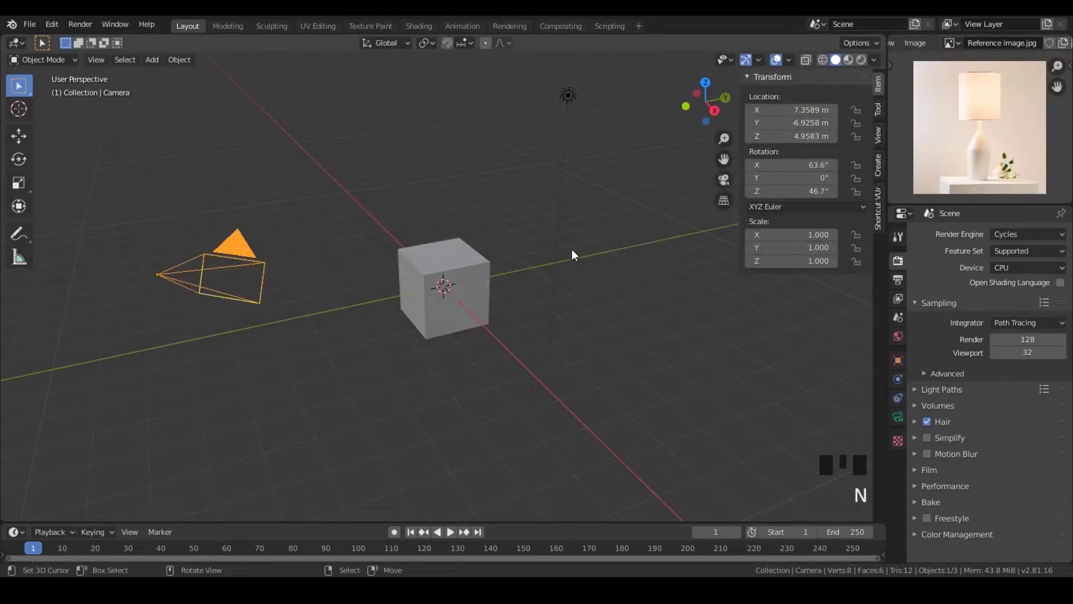
key("KP_0")
left_click_drag(792, 165, 801, 165)
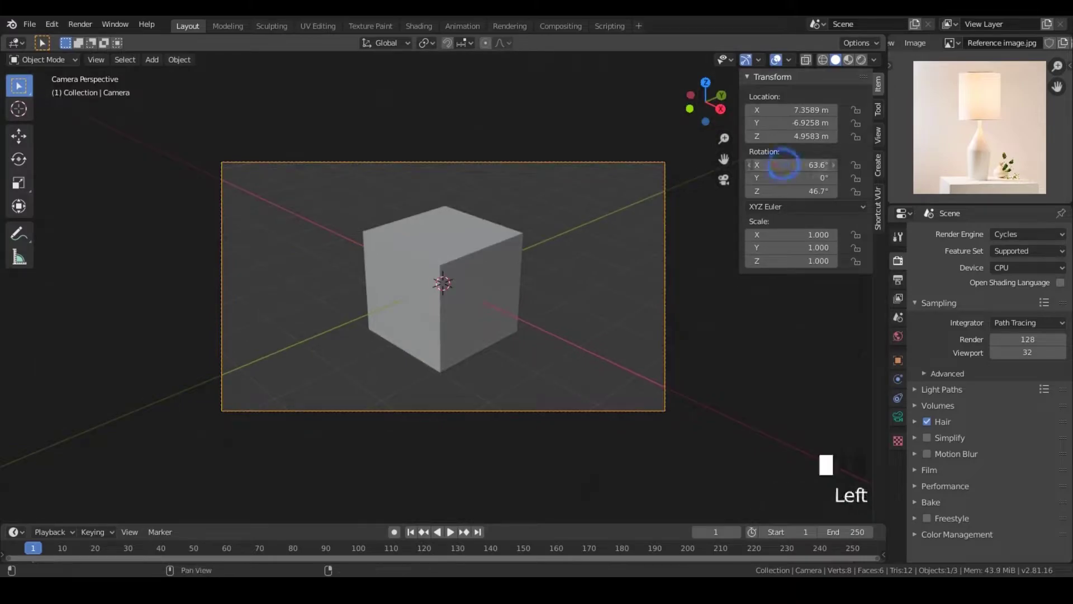
double_click(788, 164)
type("0")
key("Return")
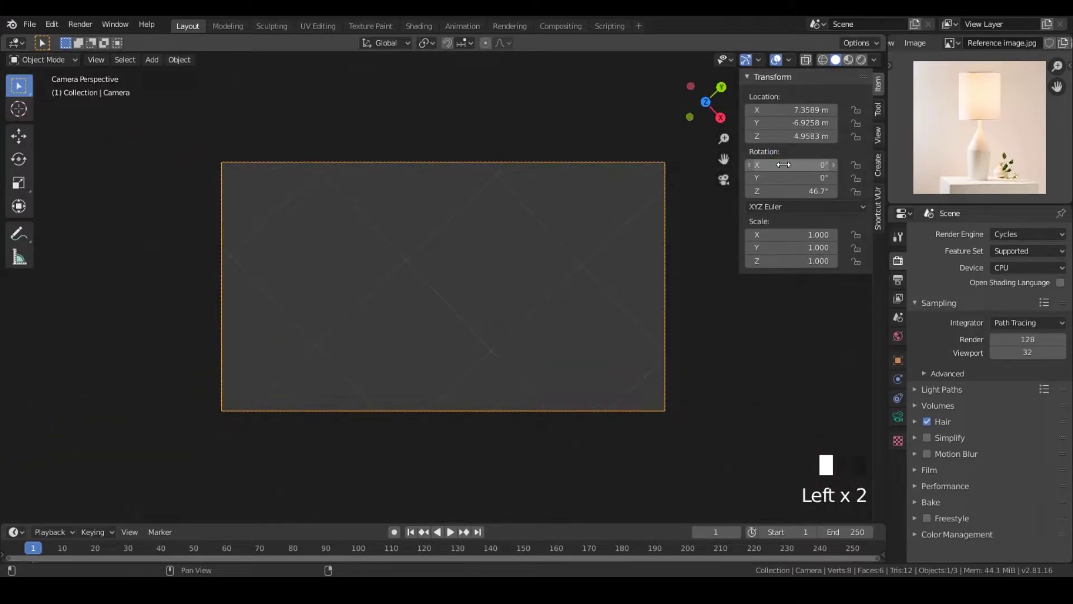
left_click(803, 191)
type("0")
key("Return")
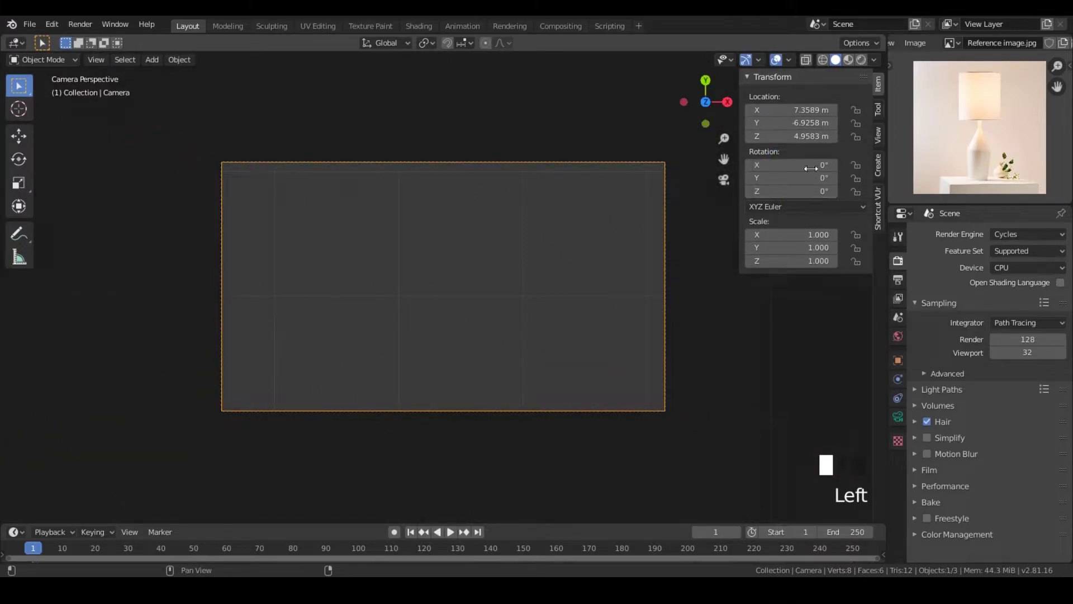
Step: Set the camera's Z rotation to 90°, refine it, and check the camera view
double_click(810, 167)
key("ctrl+z")
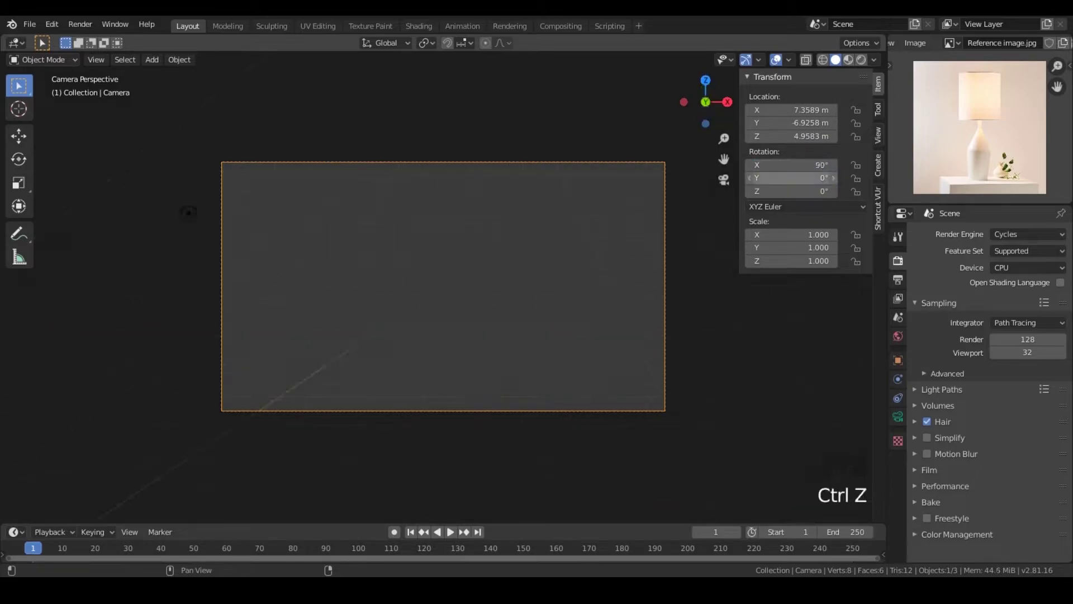
double_click(792, 191)
type("90")
key("Return")
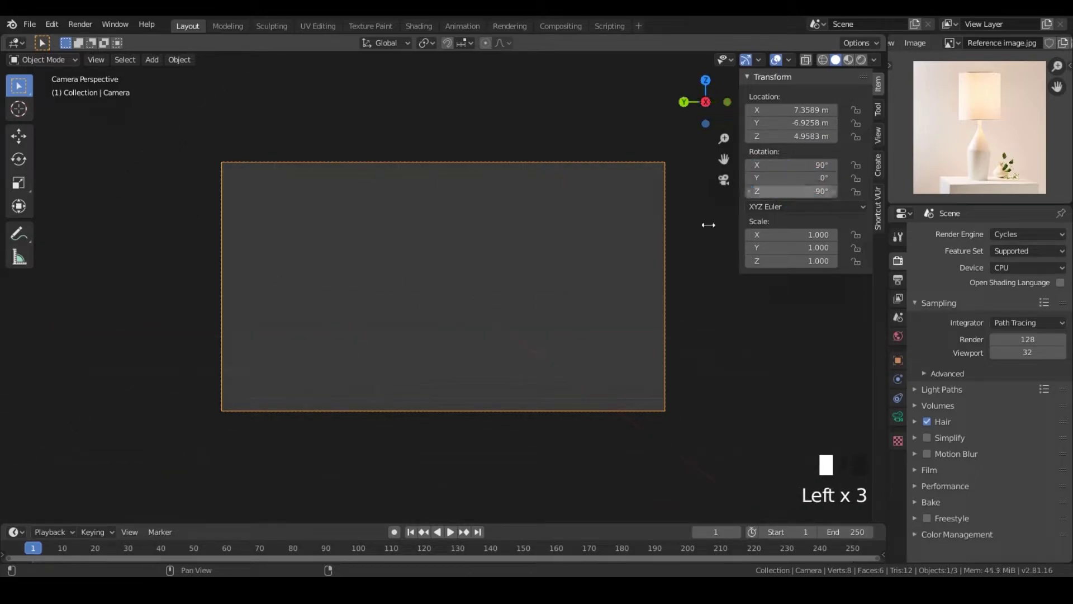
scroll(510, 269, "down", 13)
middle_click_drag(511, 269, 452, 252)
left_click_drag(776, 191, 804, 190)
left_click(775, 190)
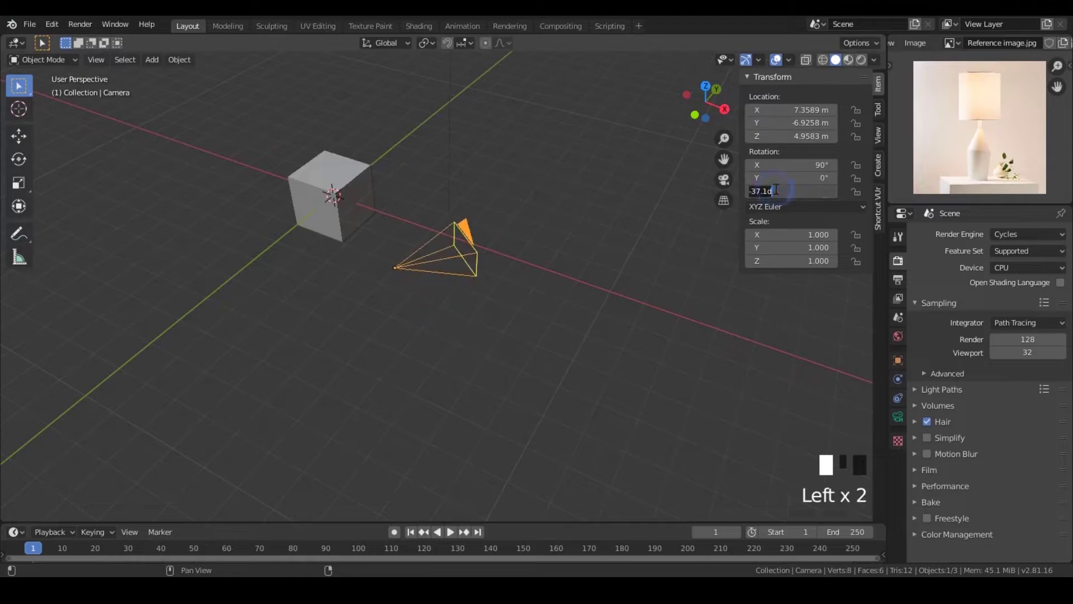
key("Return")
key("KP_0")
mouse_move(703, 361)
middle_mouse_down()
mouse_move(727, 359)
mouse_move(677, 410)
middle_mouse_up()
scroll(548, 419, "down", 7)
Step: Select the cube and rotate it about the Z axis by about 21° in camera view
middle_click_drag(548, 419, 635, 438)
scroll(532, 419, "down", 7)
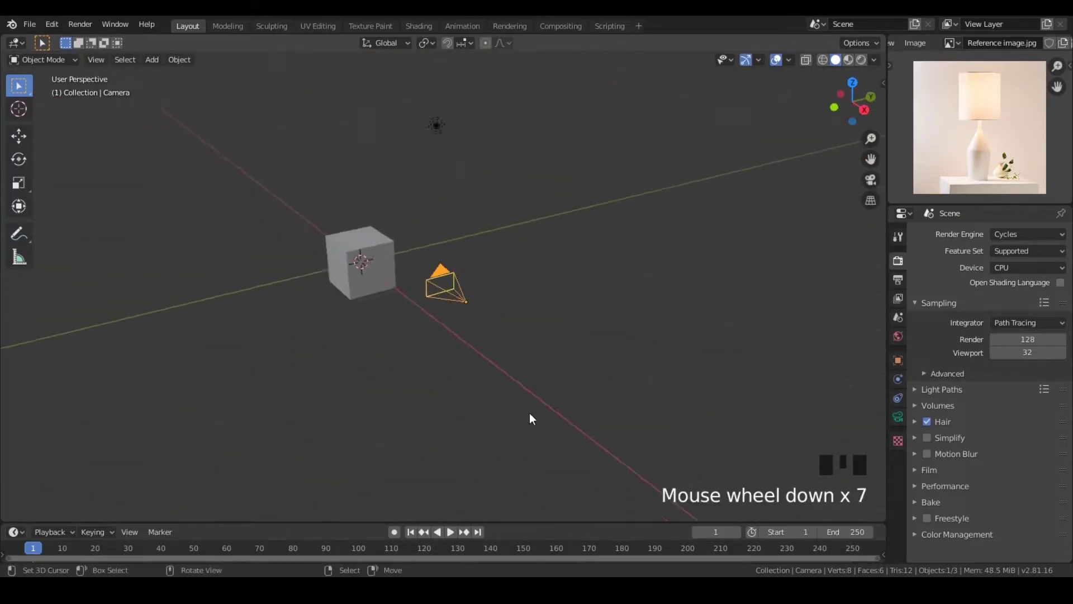
right_click(365, 280)
middle_click_drag(364, 280, 383, 340)
key("KP_0")
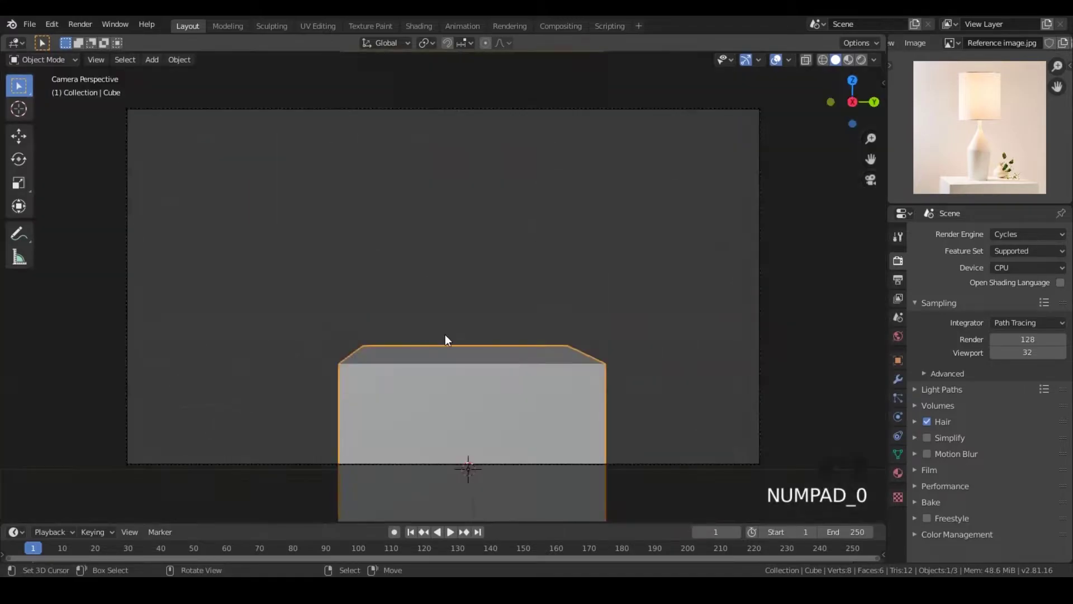
key("r")
key("z")
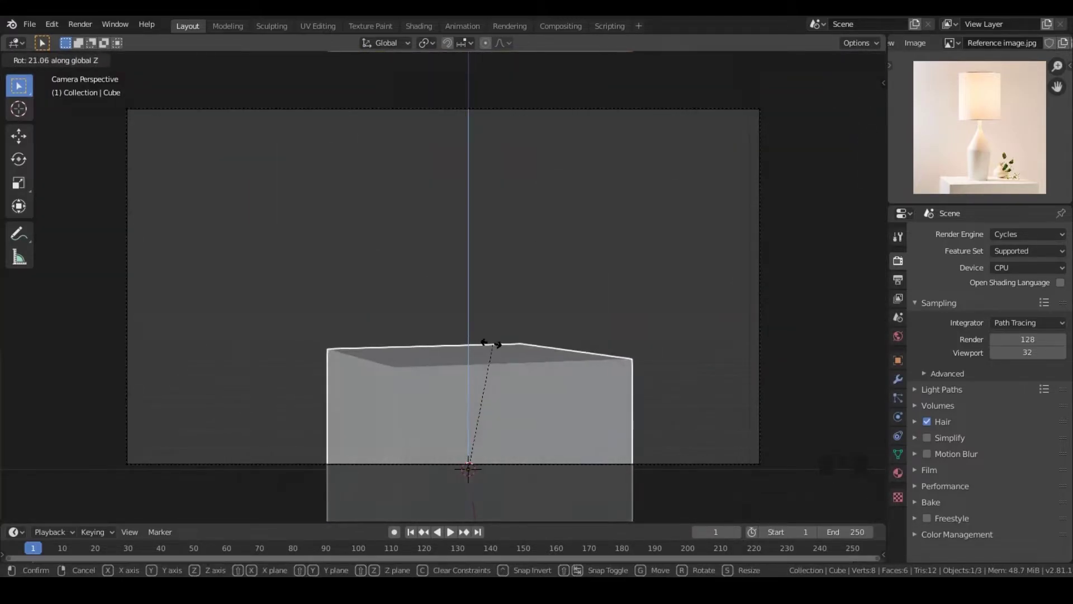
left_click(474, 348)
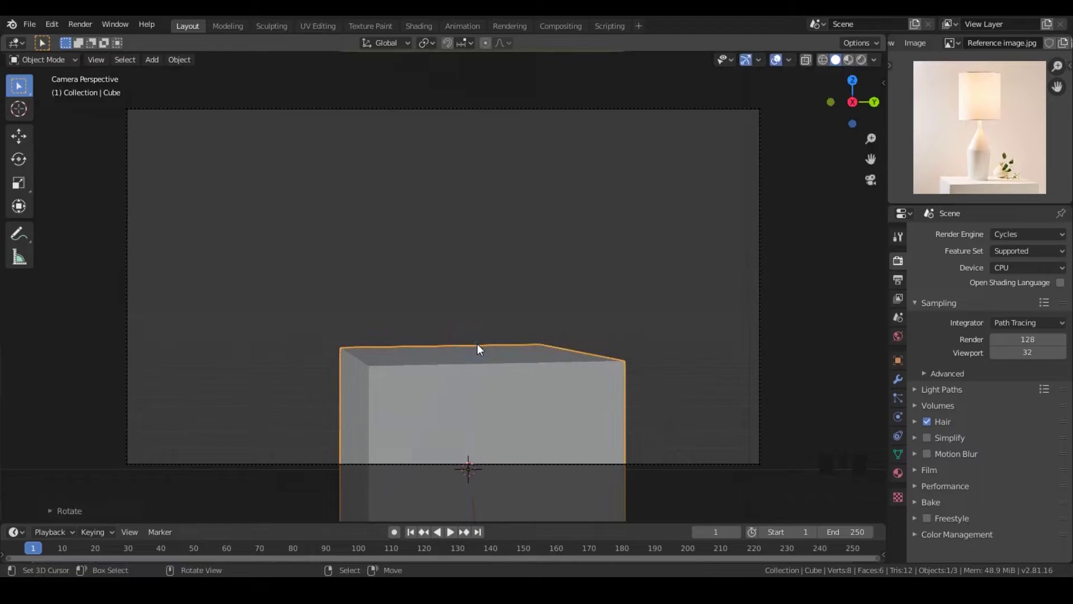
key("g")
scroll(598, 391, "down", 14)
mouse_move(479, 374)
middle_mouse_down()
mouse_move(522, 375)
mouse_move(511, 362)
middle_mouse_up()
Step: Add a mesh cylinder and scale it down
key("shift+a")
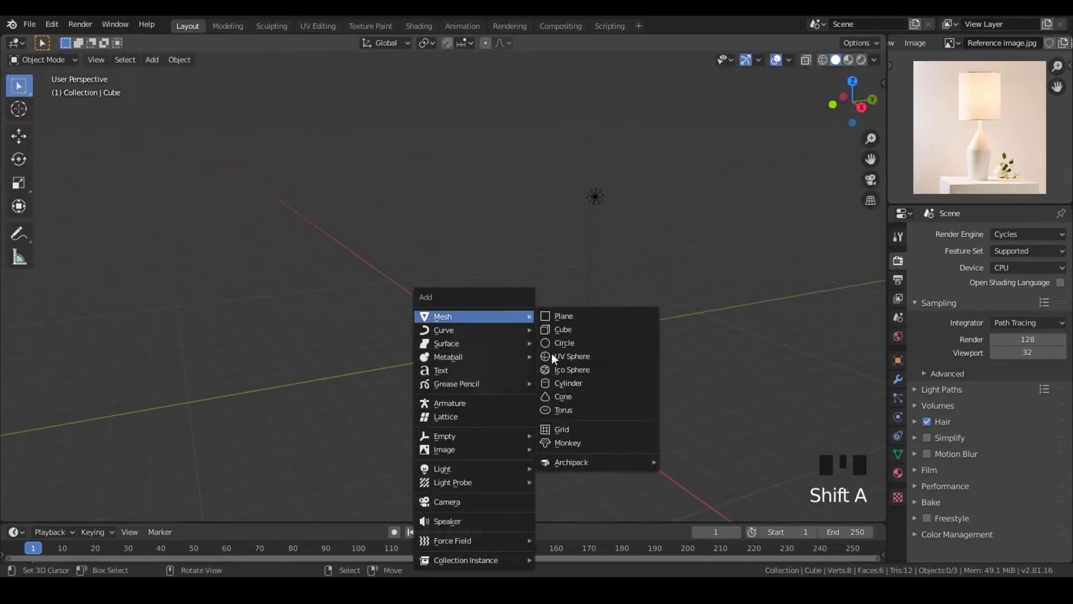
left_click(599, 382)
key("KP_0")
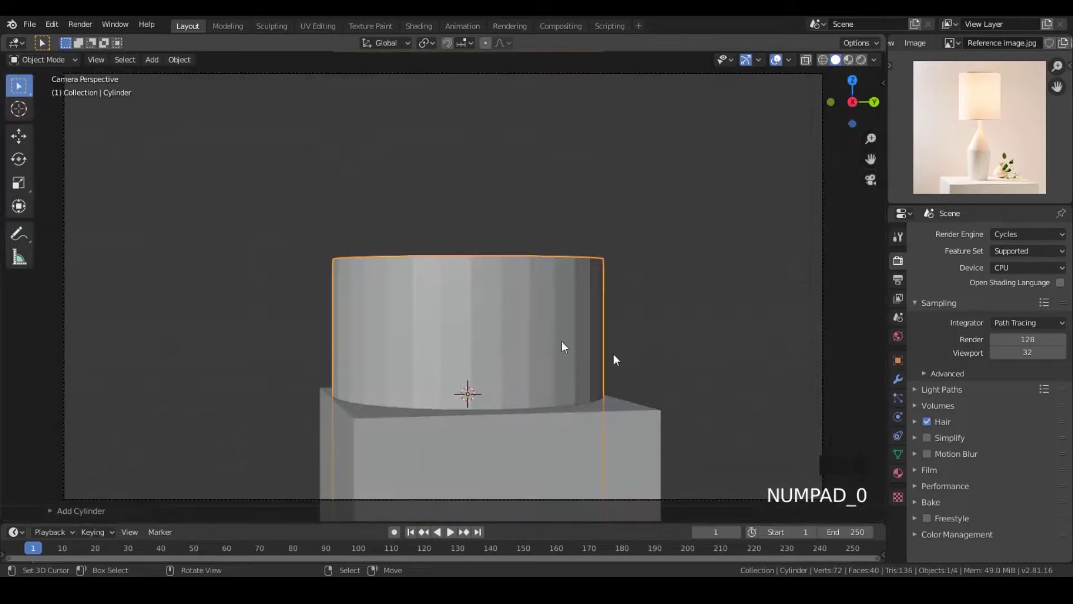
key("s")
left_click(530, 359)
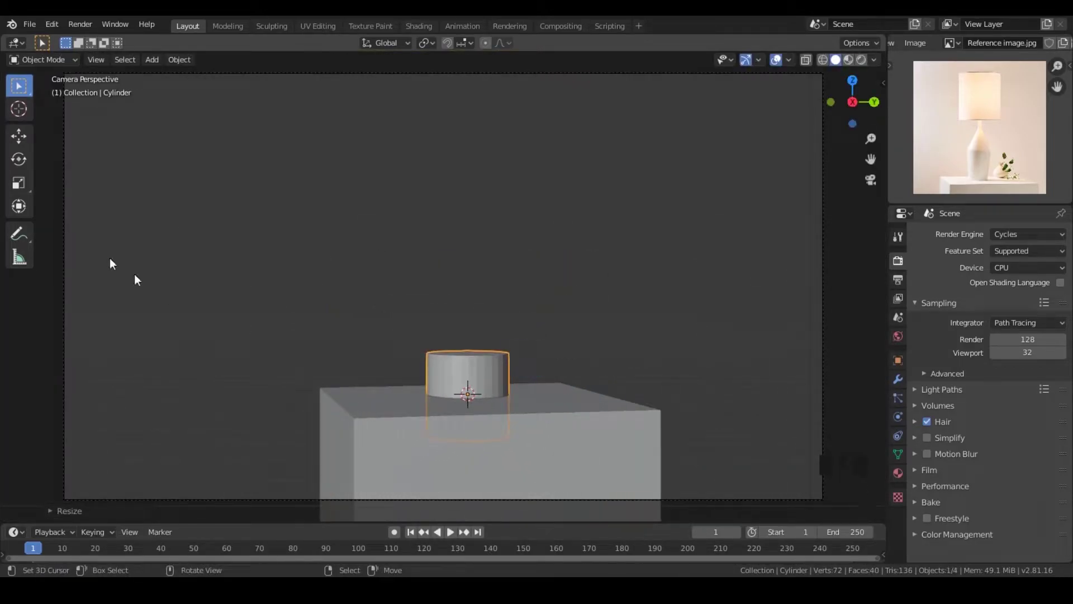
Step: Raise the cylinder onto the top of the cube with the Move gizmo
left_click(19, 136)
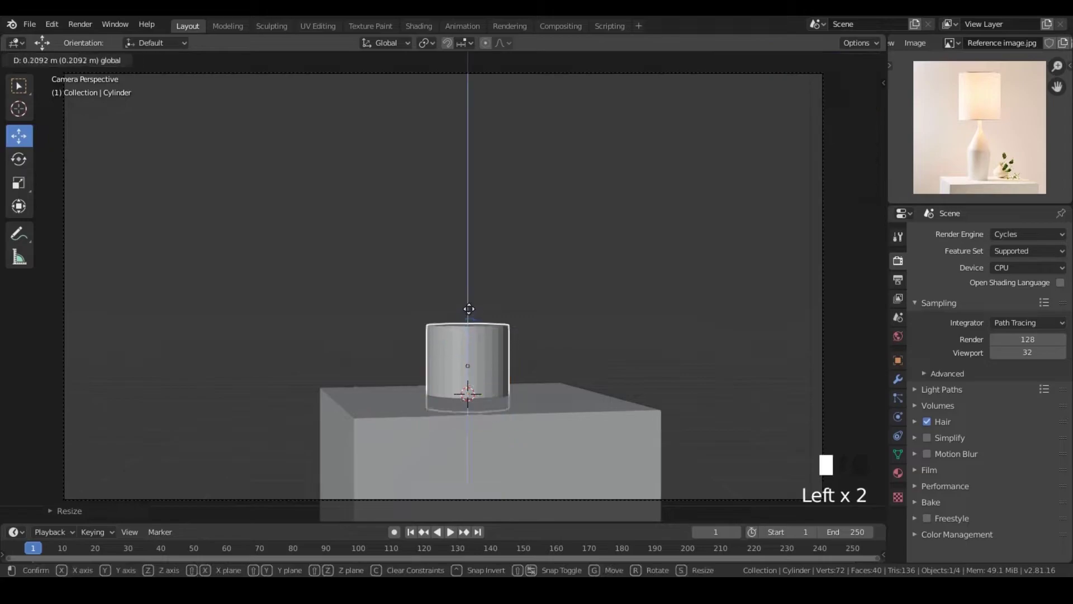
left_click_drag(461, 348, 463, 305)
scroll(536, 391, "up", 3)
mouse_move(537, 390)
middle_mouse_down("shift")
mouse_move(576, 376)
mouse_move(539, 337)
middle_mouse_up("shift")
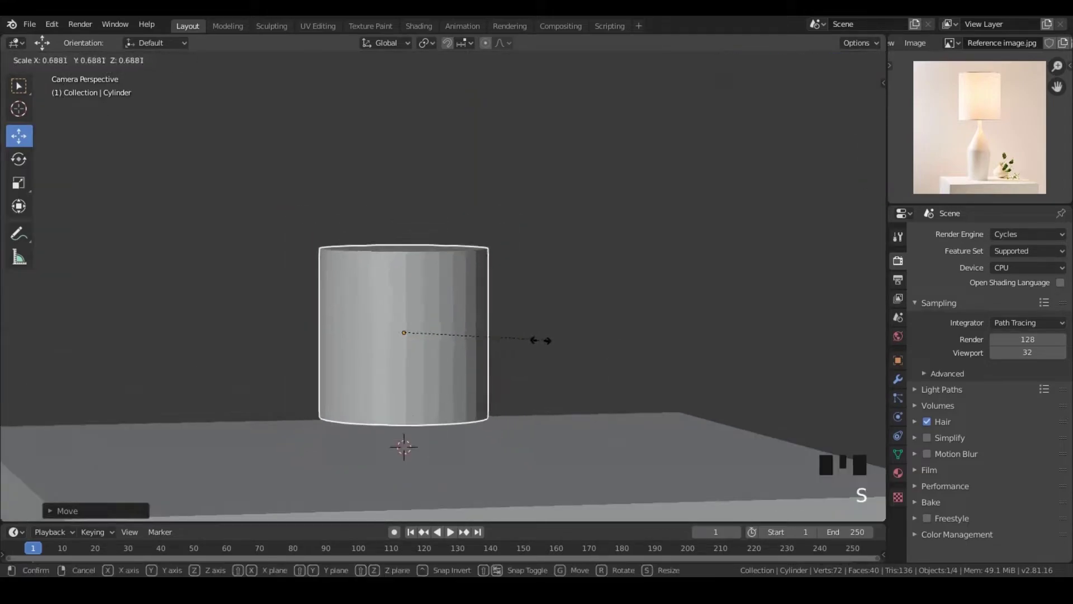
left_click_drag(403, 276, 403, 307)
mouse_move(454, 364)
left_mouse_down()
mouse_move(428, 375)
mouse_move(446, 374)
left_mouse_up()
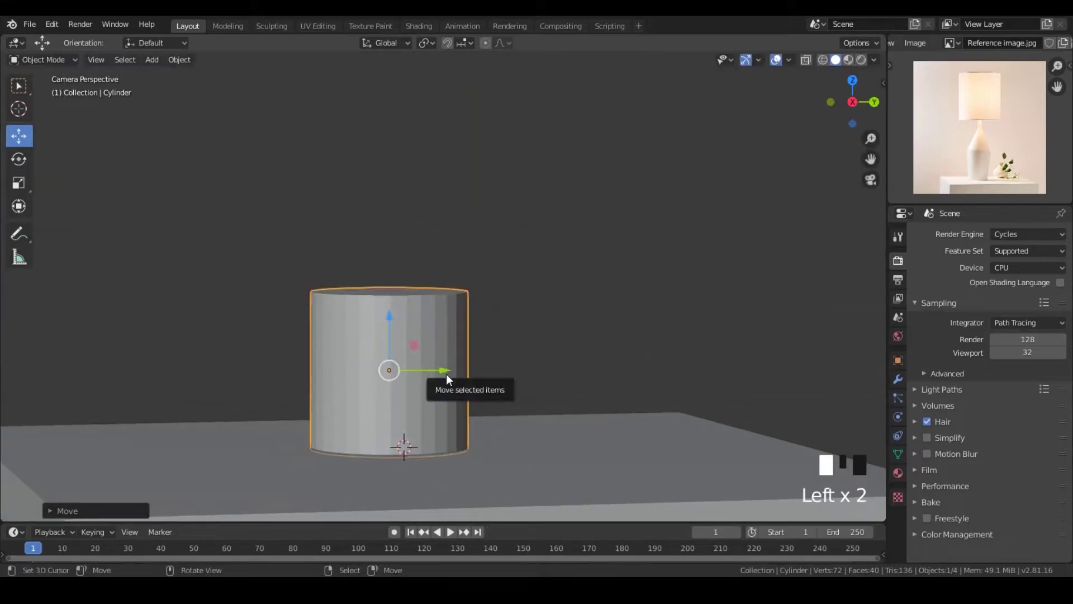
left_click_drag(388, 331, 414, 239)
scroll(486, 302, "down", 3)
Step: Stretch the cylinder taller along its Z axis into a narrow stem
key("s")
key("z")
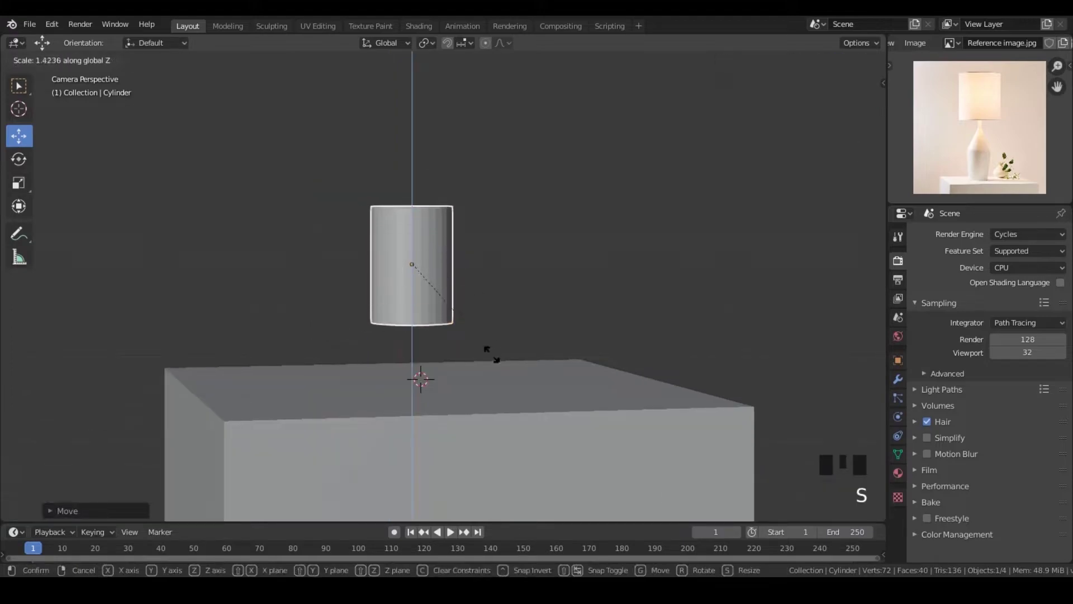
left_click(482, 345)
scroll(482, 346, "down", 2)
key("s")
key("z")
left_click(436, 279)
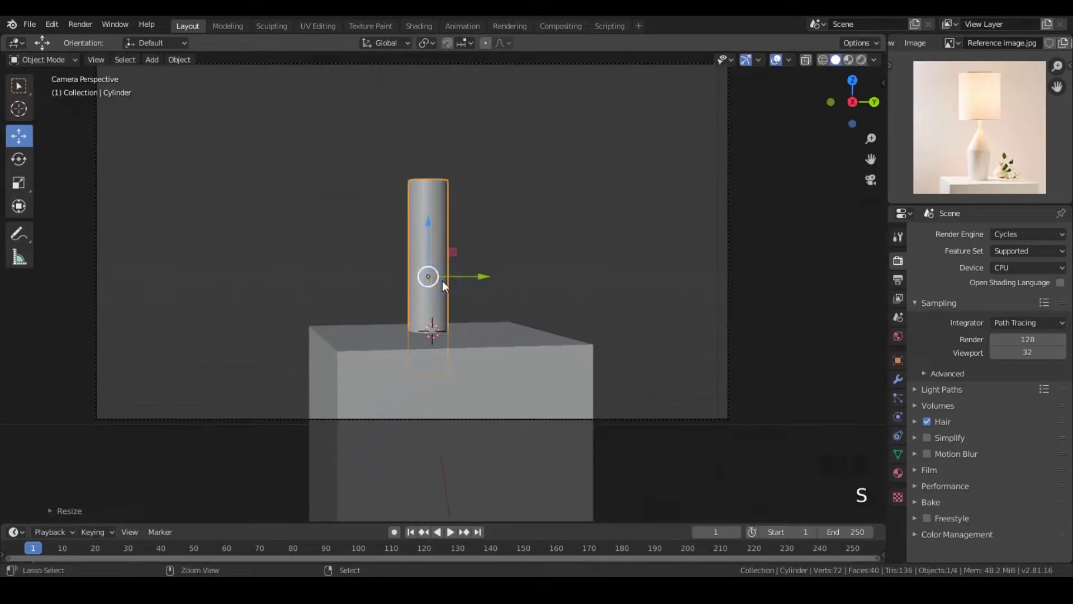
key("s")
Step: Finish slimming the cylinder, then cut two centred edge loops around it
left_click(439, 282)
left_click_drag(429, 230, 428, 225)
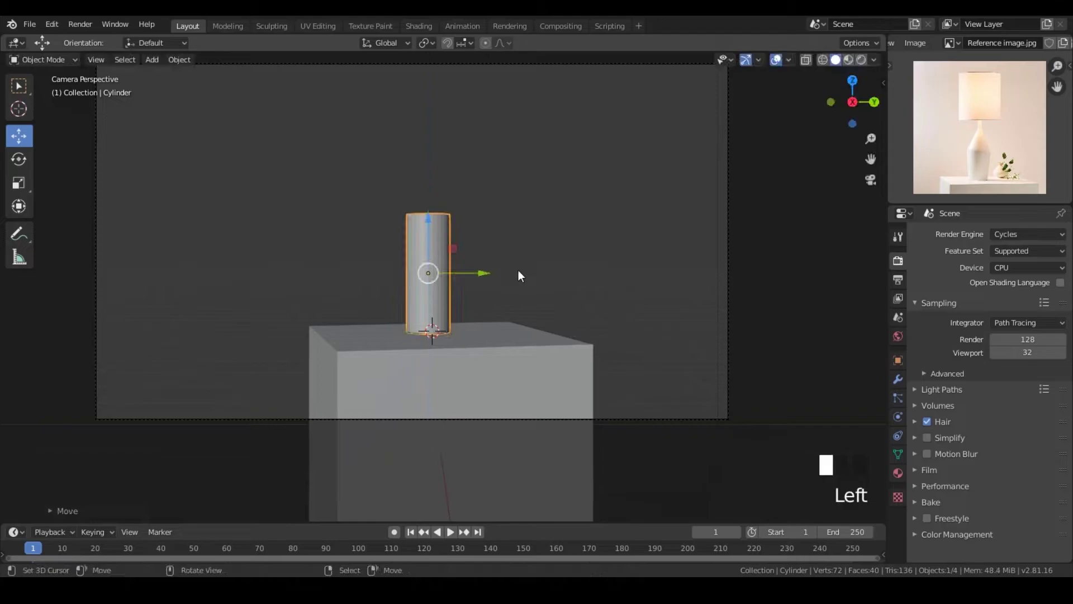
right_click(448, 296)
scroll(503, 366, "up", 4)
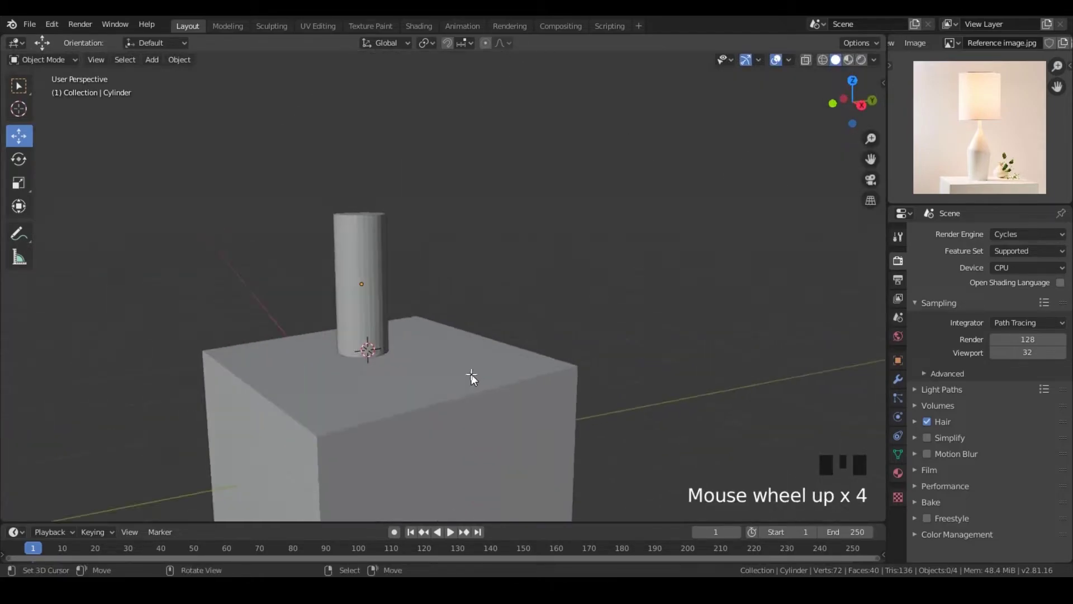
key("Tab")
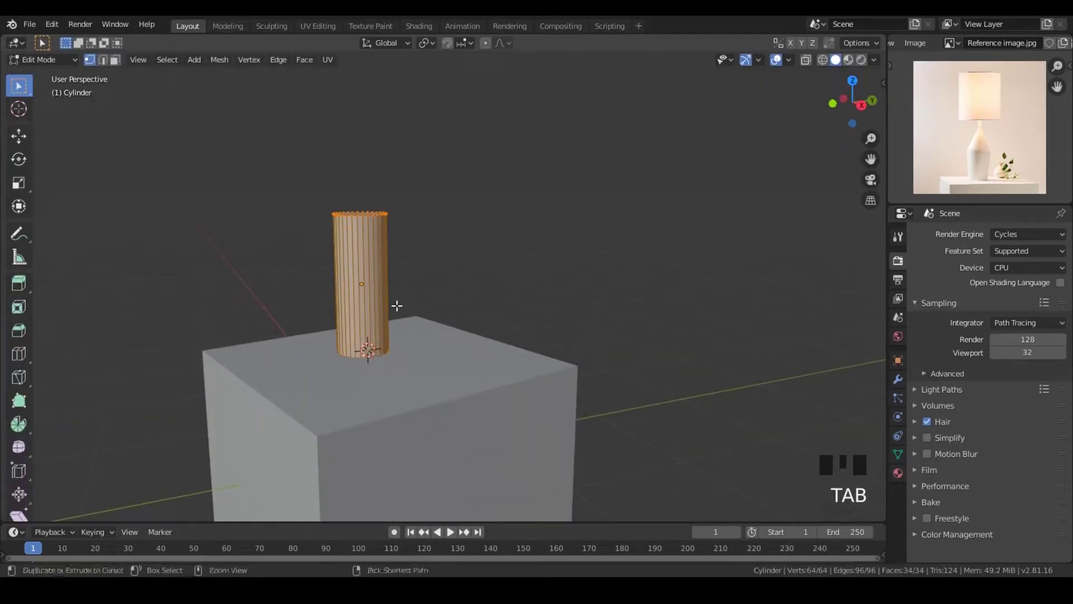
key("ctrl+r")
scroll(378, 287, "up", 1)
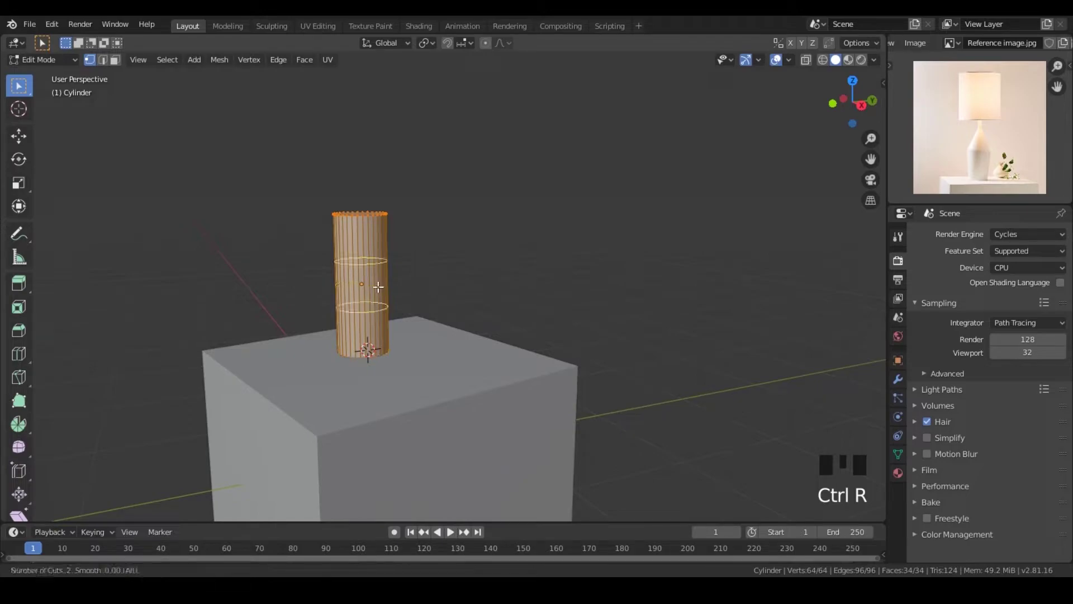
left_click(378, 285)
right_click(372, 284)
scroll(368, 283, "up", 3)
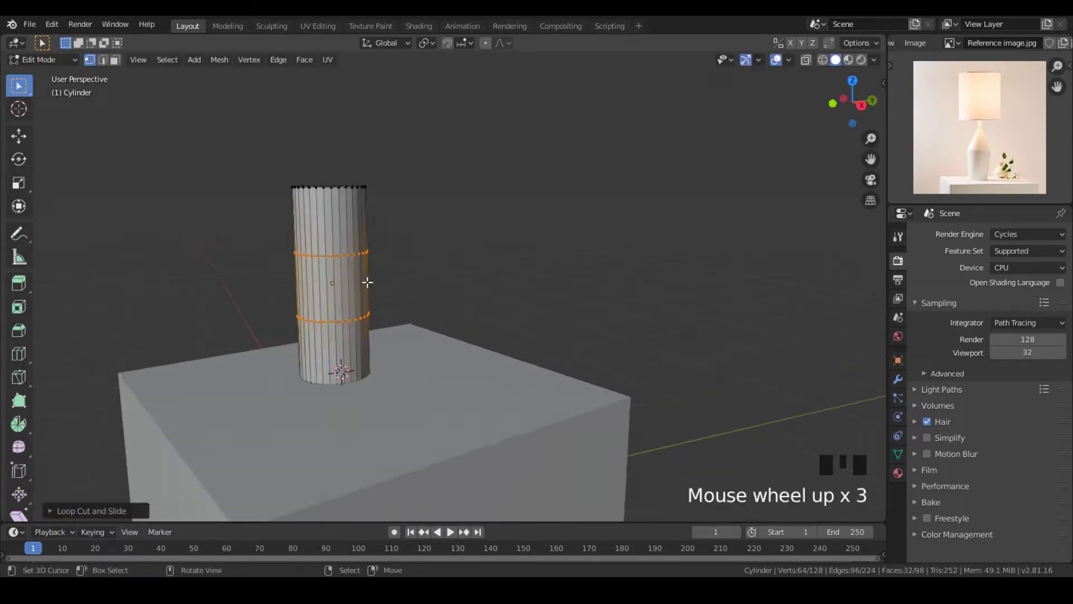
scroll(350, 283, "up", 3)
Step: Select the upper edge loop and raise it with the Move tool
mouse_move(351, 282)
middle_mouse_down("shift")
mouse_move(422, 316)
mouse_move(616, 366)
mouse_move(84, 310)
mouse_move(353, 254)
middle_mouse_up("shift")
right_click(390, 248)
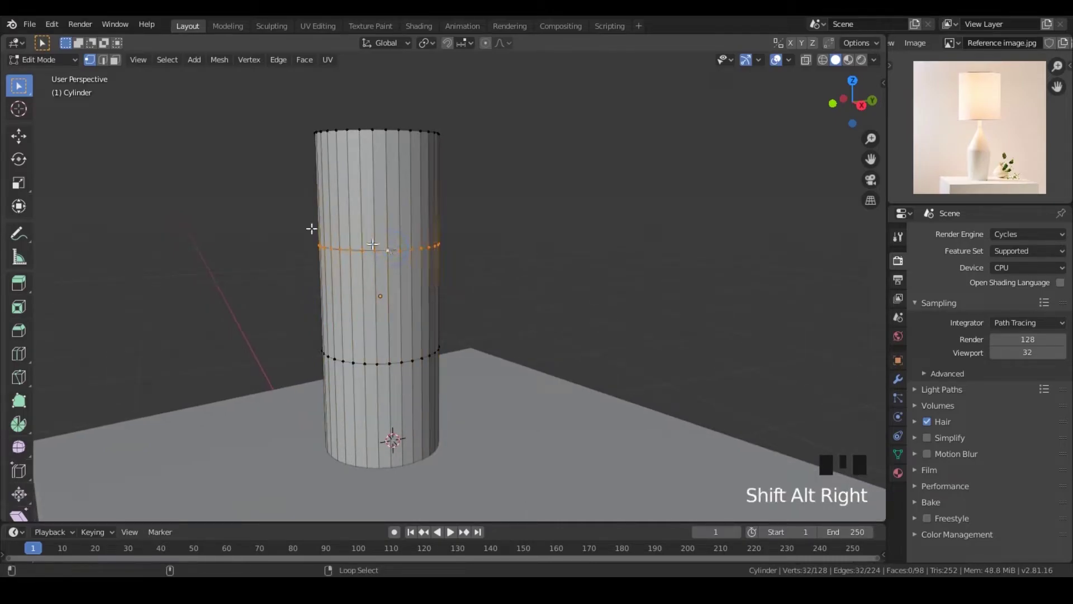
left_click(18, 135)
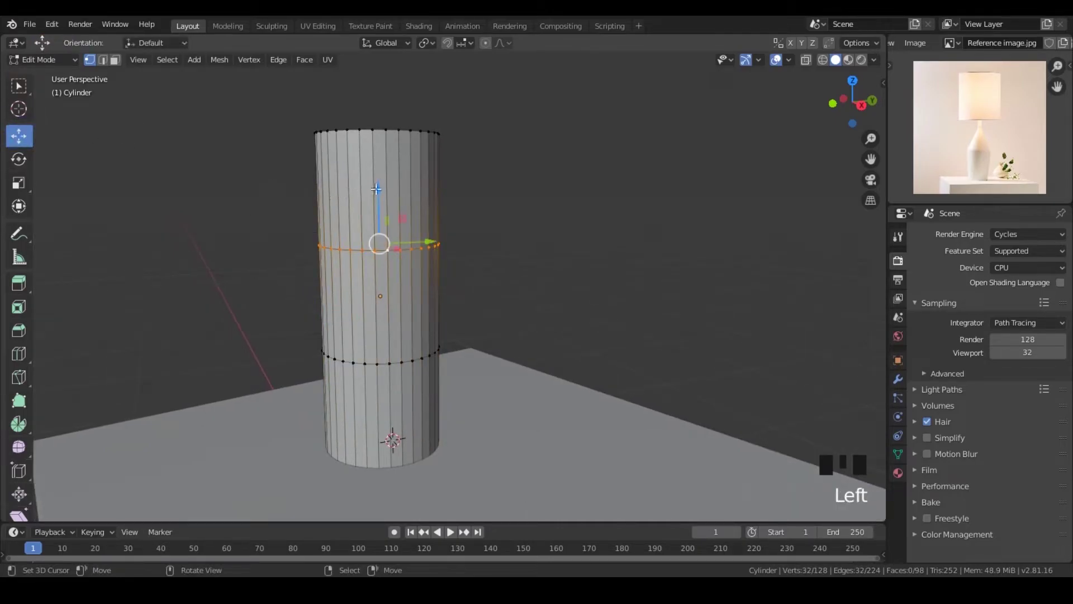
left_click_drag(377, 205, 370, 105)
right_click(387, 363)
Step: Raise, tilt and widen the selected edge loop into a tilted bulge
key("KP_0")
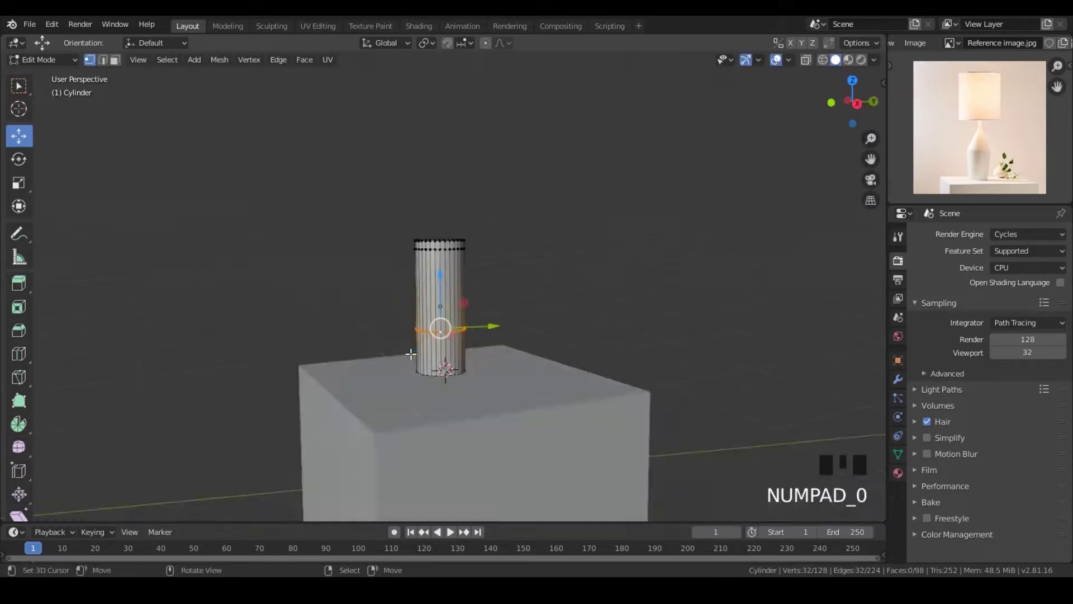
scroll(409, 354, "up", 2)
scroll(410, 353, "up", 6)
scroll(389, 258, "down", 2)
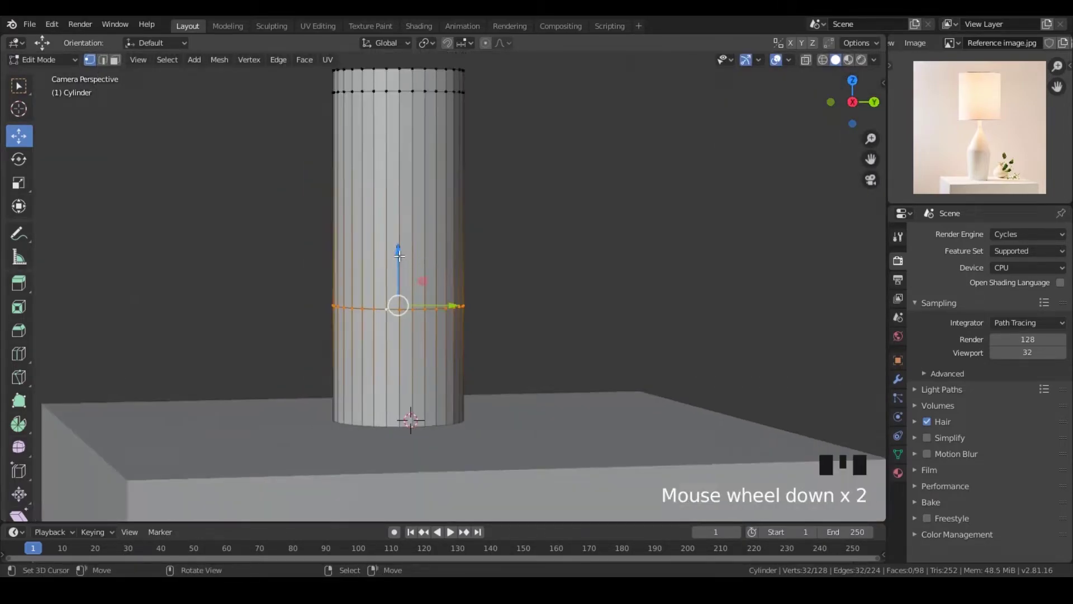
left_click_drag(398, 254, 400, 199)
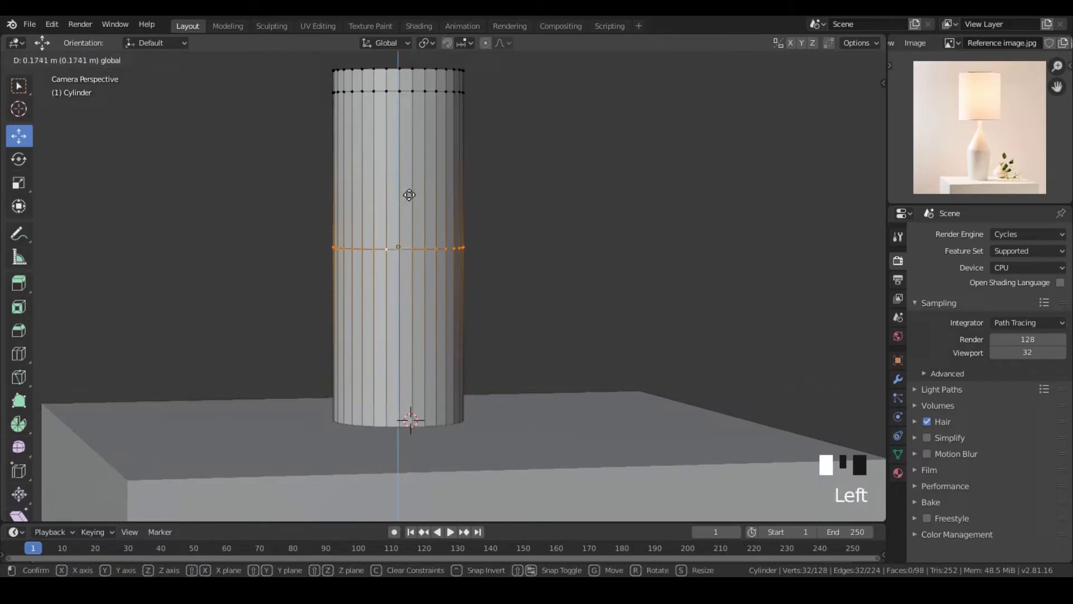
left_click(409, 195)
key("r")
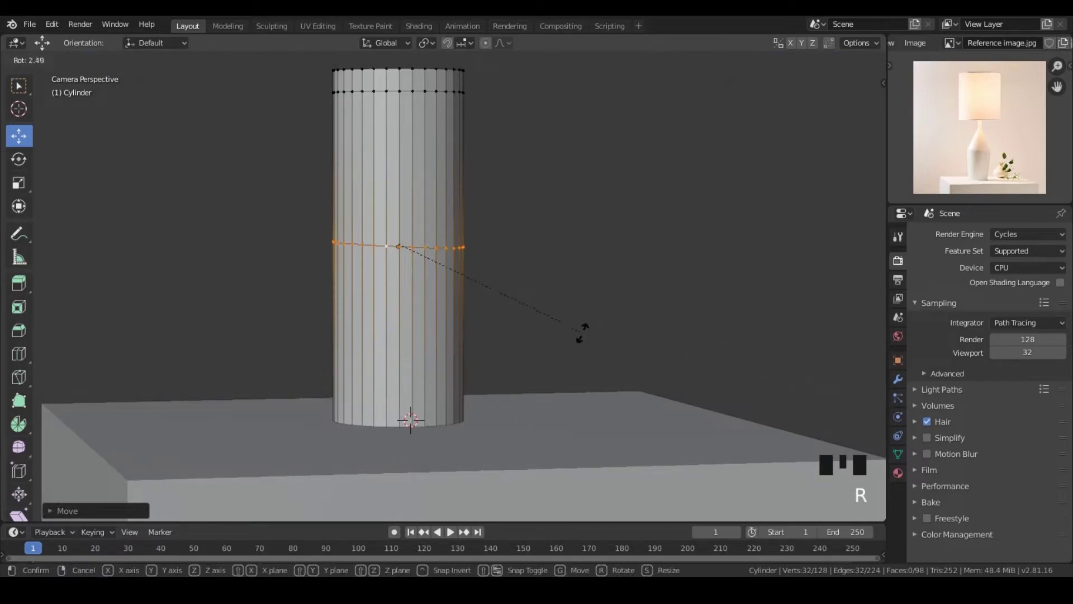
left_click(574, 352)
key("s")
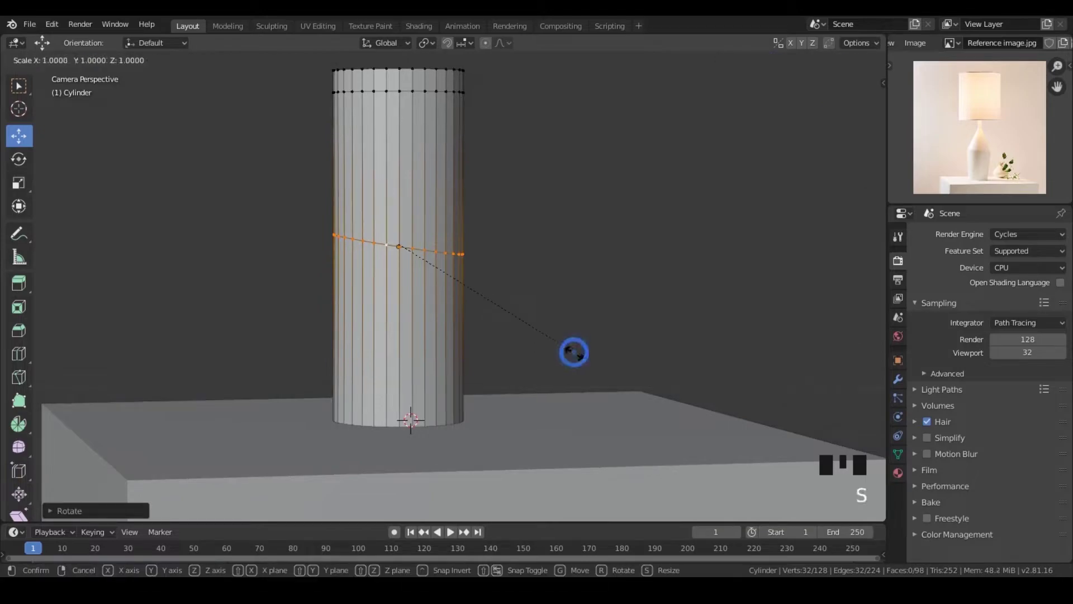
left_click(627, 364)
key("s")
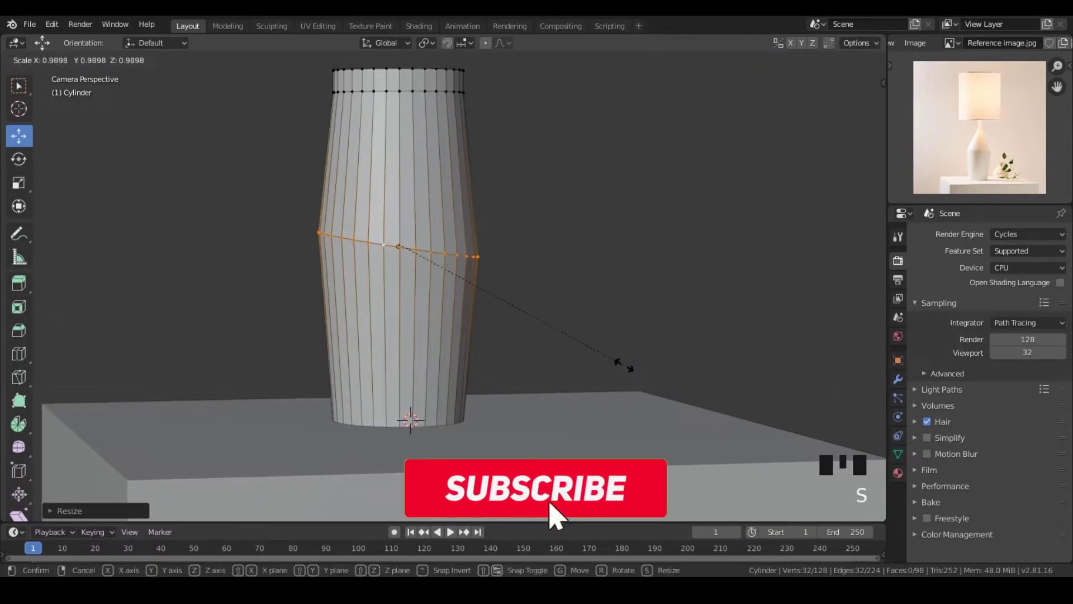
left_click(627, 364)
key("r")
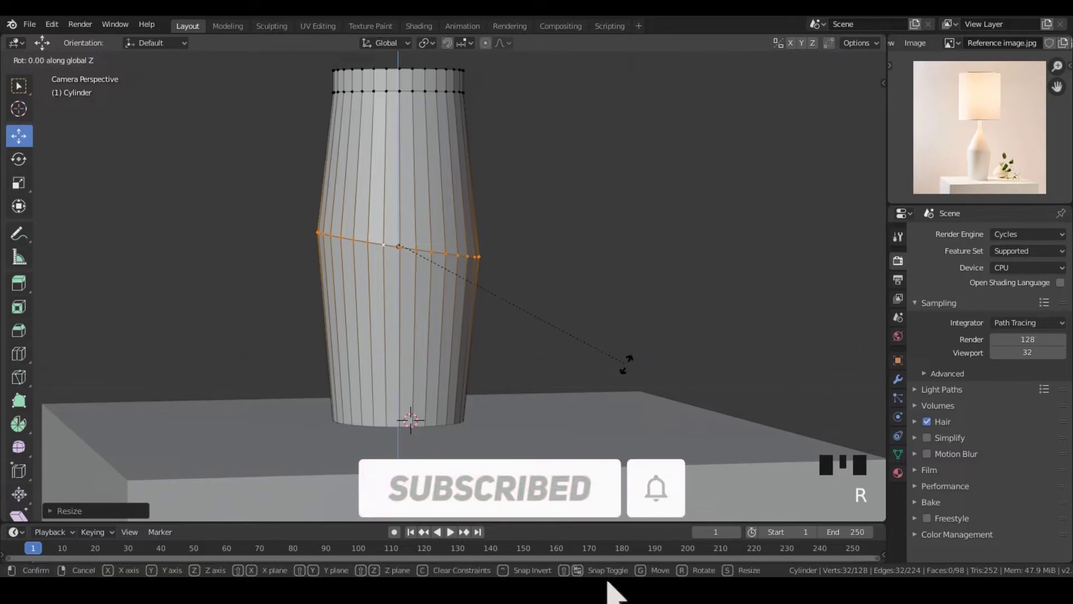
left_click(627, 360)
scroll(598, 338, "down", 6)
scroll(598, 338, "up", 5)
scroll(570, 319, "up", 3)
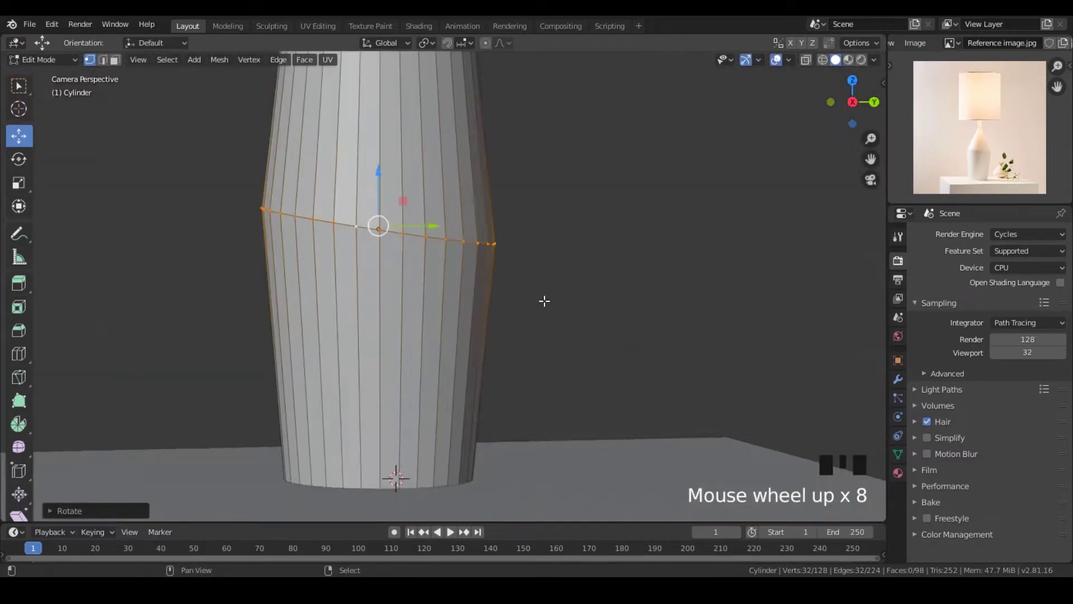
scroll(520, 311, "down", 4)
scroll(537, 343, "up", 10)
Step: Select the top rim and the loop below it, then scale them down
mouse_move(581, 366)
middle_mouse_down("shift")
mouse_move(639, 375)
mouse_move(587, 352)
mouse_move(318, 311)
mouse_move(397, 231)
middle_mouse_up("shift")
scroll(431, 213, "up", 4)
right_click(421, 173)
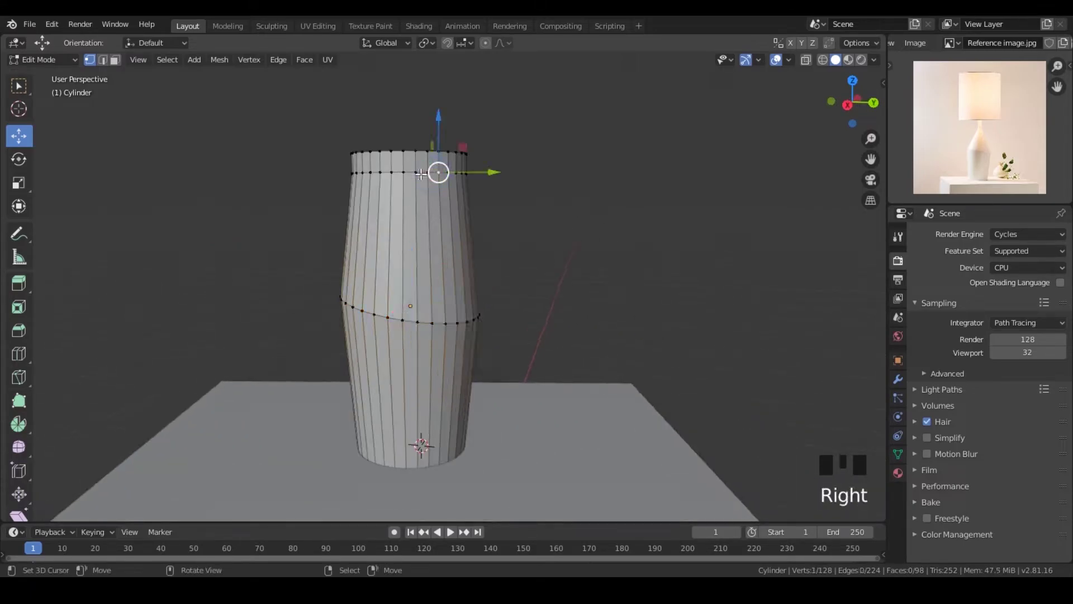
right_click(411, 172, "alt+shift")
right_click(390, 150, "alt+shift")
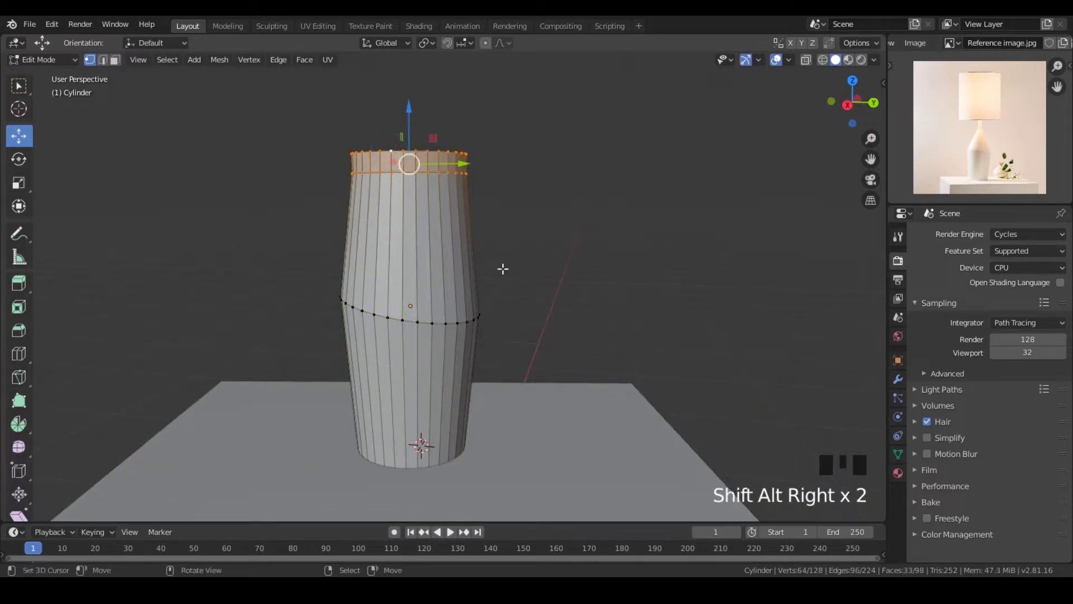
key("KP_0")
scroll(509, 276, "down", 6)
key("s")
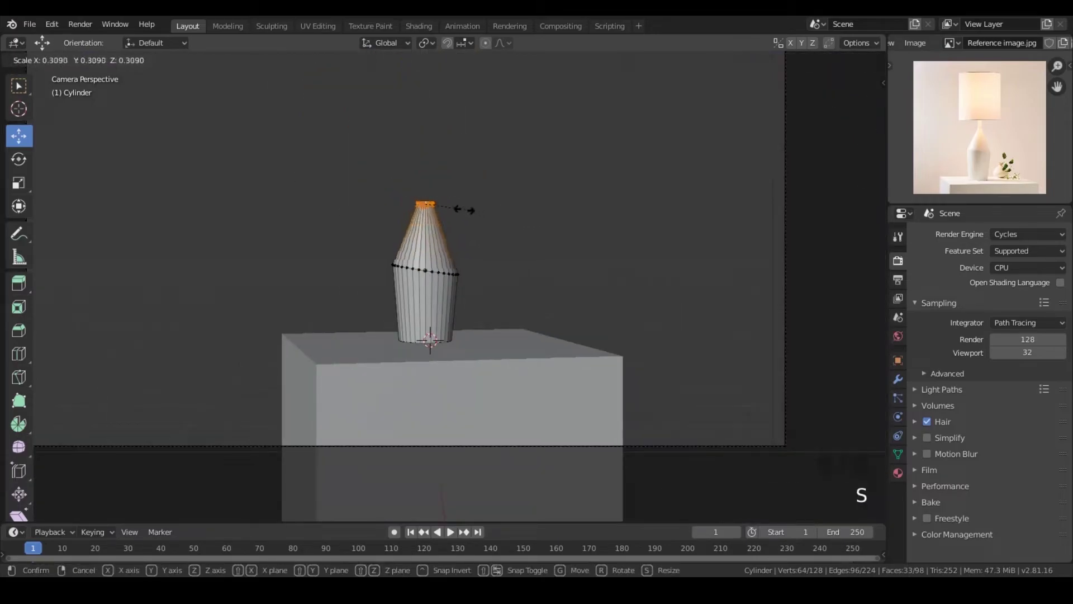
left_click(452, 207)
scroll(452, 206, "up", 10)
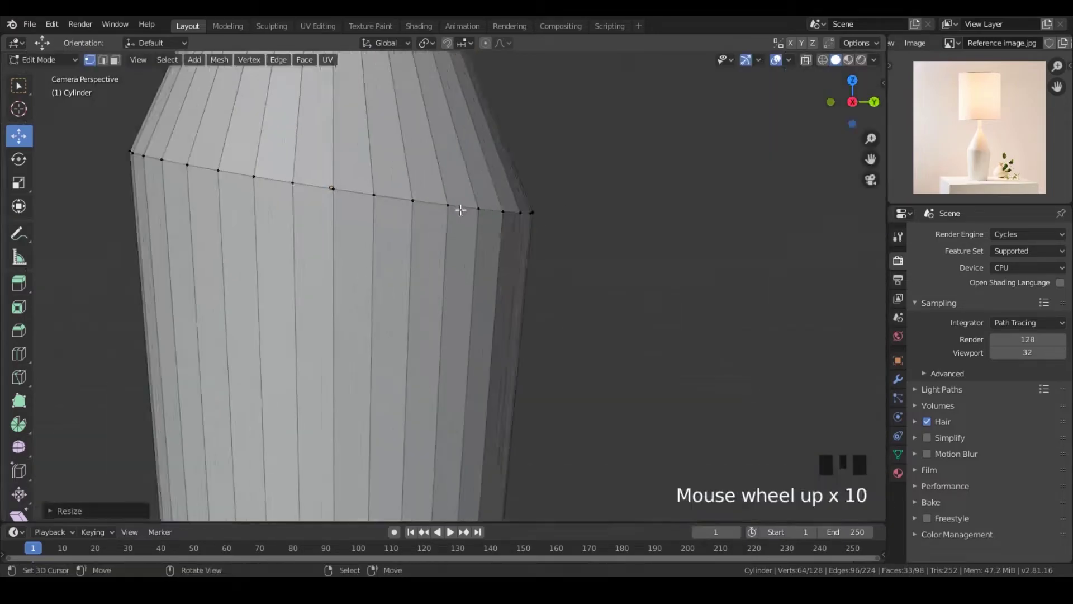
scroll(452, 206, "down", 5)
mouse_move(452, 206)
middle_mouse_down()
mouse_move(249, 260)
mouse_move(618, 305)
mouse_move(453, 353)
middle_mouse_up()
scroll(249, 260, "up", 5)
scroll(618, 304, "up", 4)
Step: Raise only the top rim loop into a thin neck, then exit Edit Mode
right_click(279, 337)
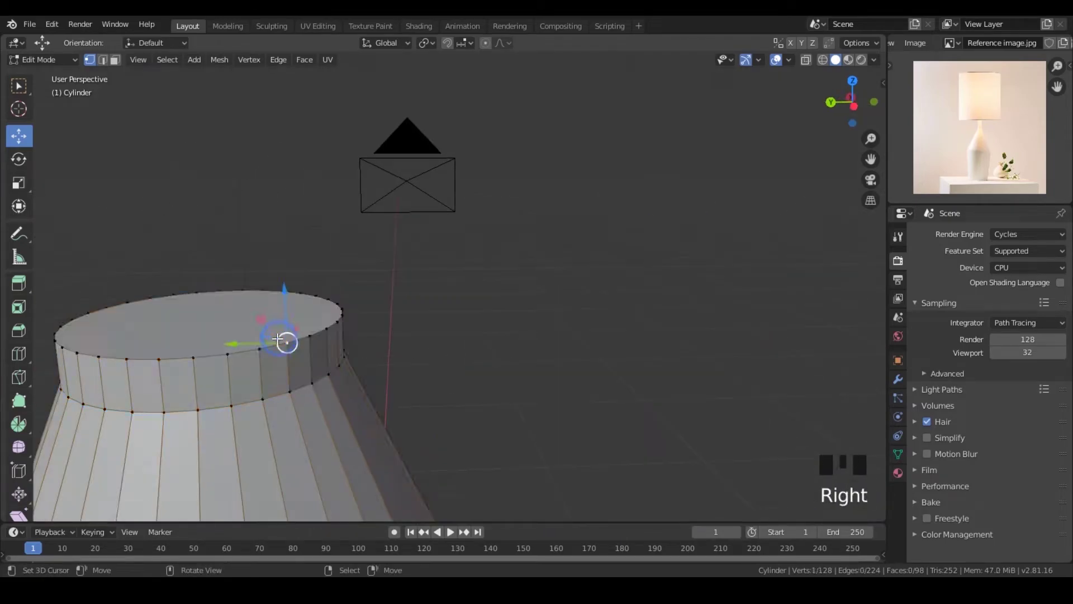
right_click(211, 340, "alt+shift")
key("KP_0")
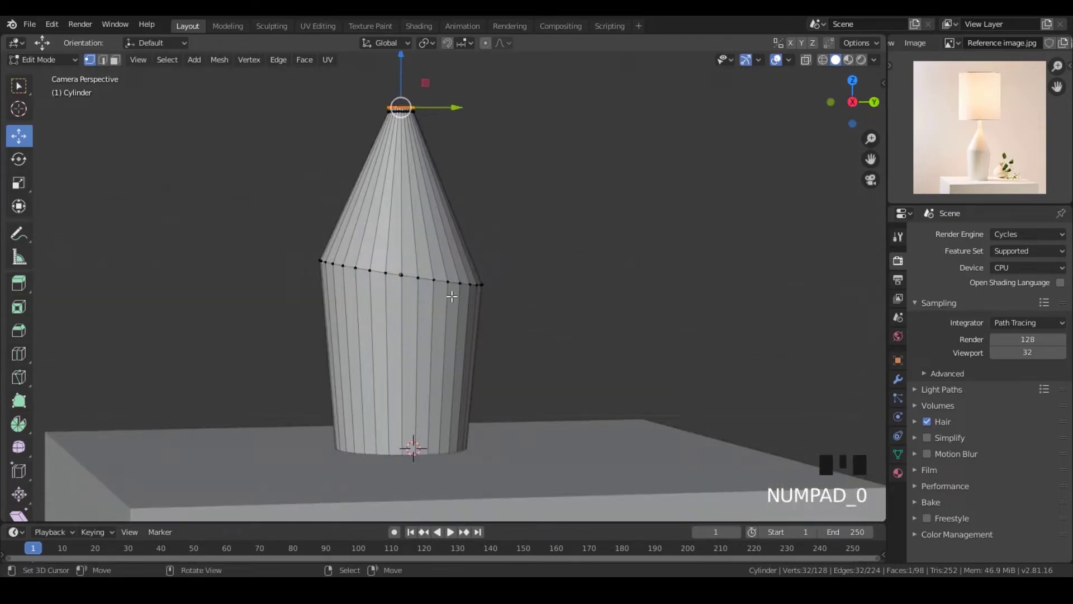
scroll(451, 296, "down", 2)
left_click_drag(408, 88, 418, 58)
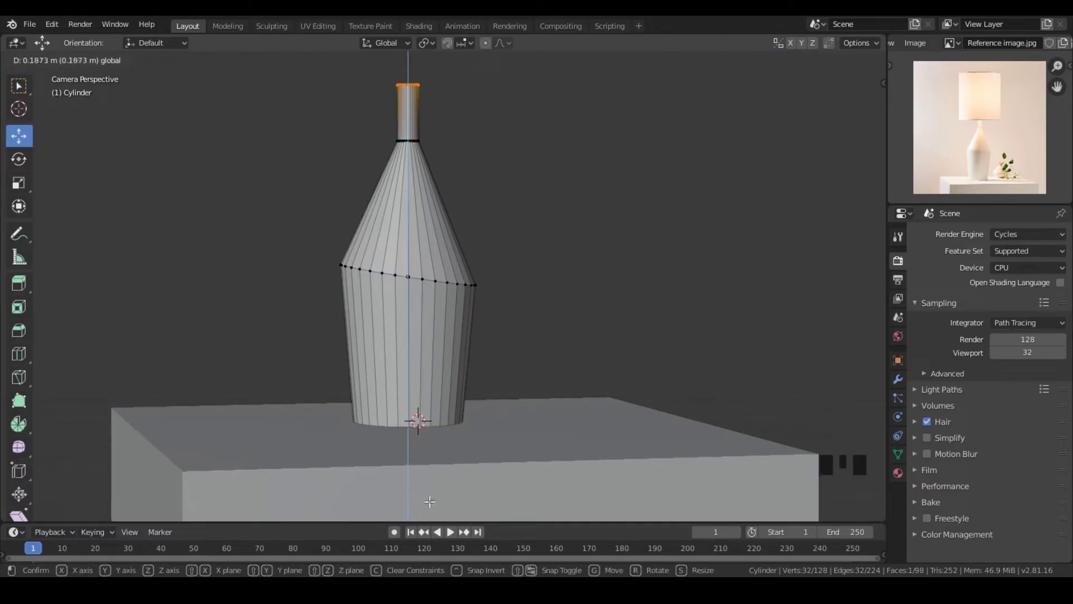
left_click_drag(429, 501, 429, 494)
key("Tab")
scroll(538, 265, "down", 3)
scroll(539, 264, "up", 2)
Step: Bevel the lamp base's tilted shoulder edge loop with Ctrl+B into several rings
right_click(445, 277)
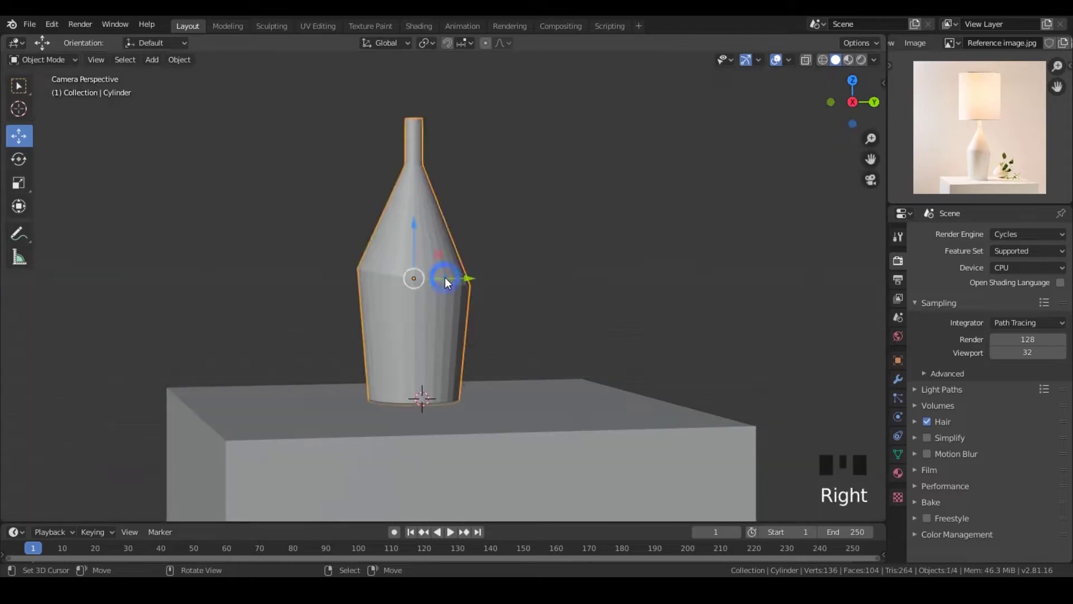
left_click(179, 60)
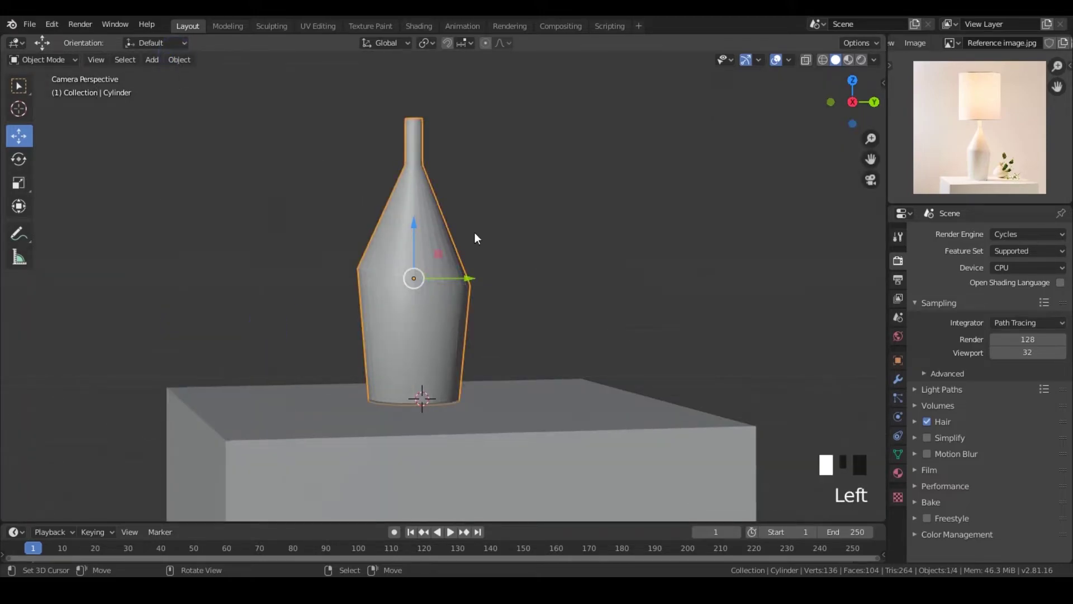
right_click(448, 305)
key("Tab")
scroll(452, 323, "up", 3)
right_click(456, 328, "alt")
key("ctrl+b")
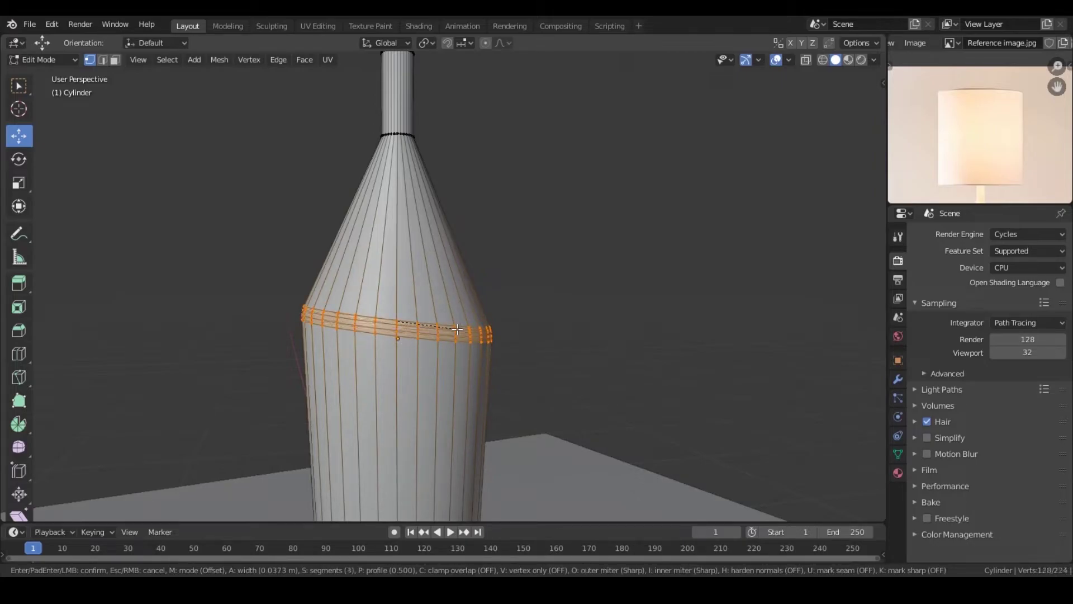
left_click(455, 328)
key("Tab")
scroll(431, 343, "down", 5)
mouse_move(432, 343)
middle_mouse_down()
mouse_move(246, 352)
mouse_move(538, 258)
mouse_move(591, 302)
middle_mouse_up()
Step: Add another cylinder for the shade and scale it down
key("shift+a")
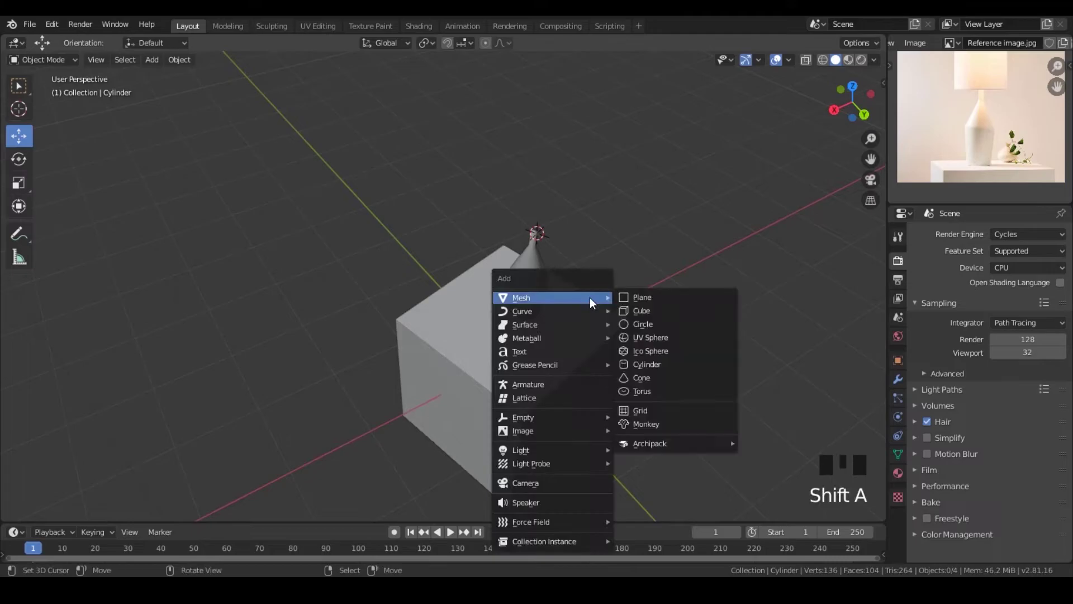
left_click(642, 365)
key("KP_0")
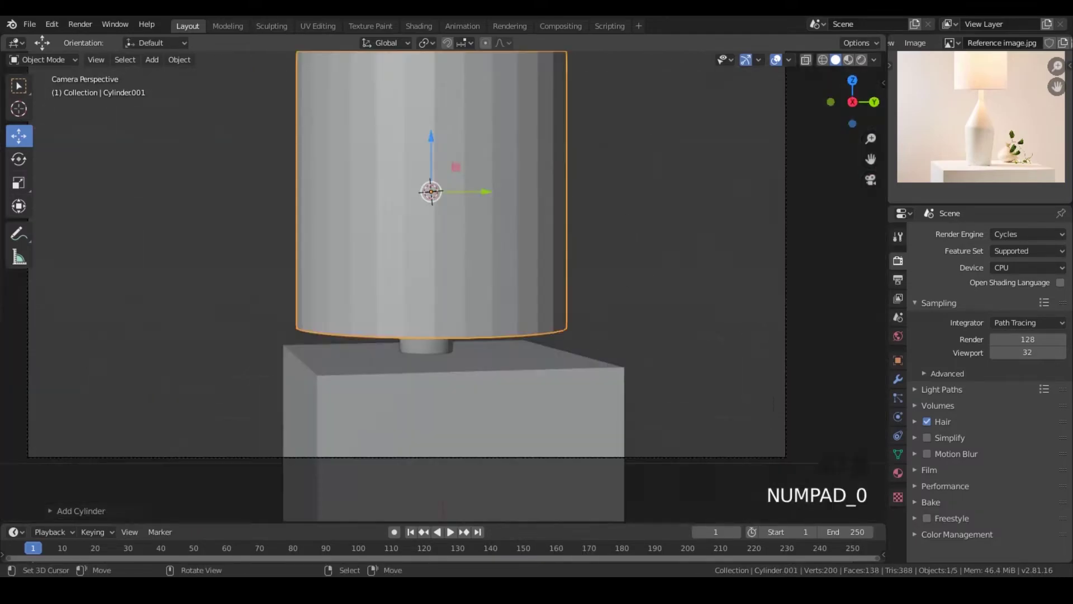
key("s")
left_click(455, 154)
middle_click_drag(544, 208, 551, 248)
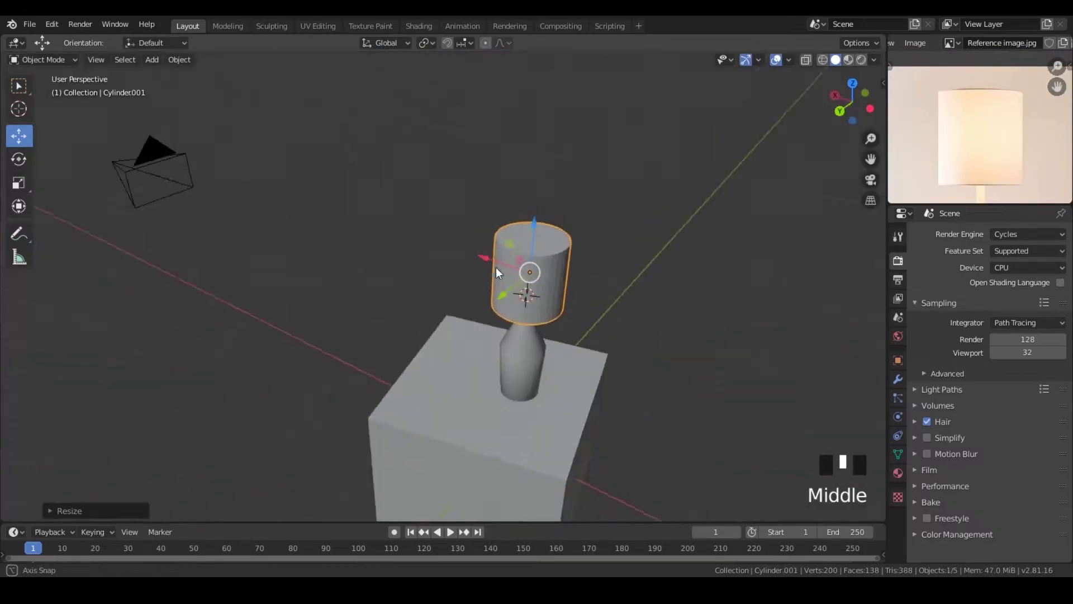
Step: Delete the shade cylinder's top and bottom cap faces
key("Tab")
right_click(550, 247)
left_click(116, 59)
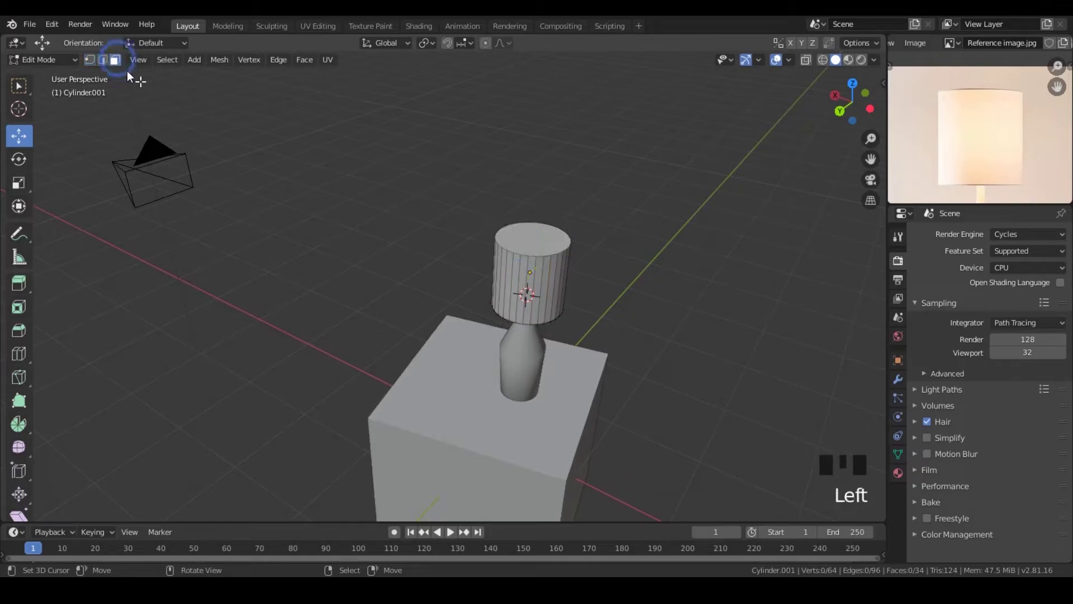
right_click(528, 239)
mouse_move(528, 240)
middle_mouse_down()
mouse_move(438, 168)
mouse_move(586, 214)
middle_mouse_up()
right_click(437, 163, "shift")
key("x")
left_click(432, 204)
Step: Add a loop cut, lower the shade's bottom rim, and raise the middle loop
key("ctrl+r")
left_click(587, 211)
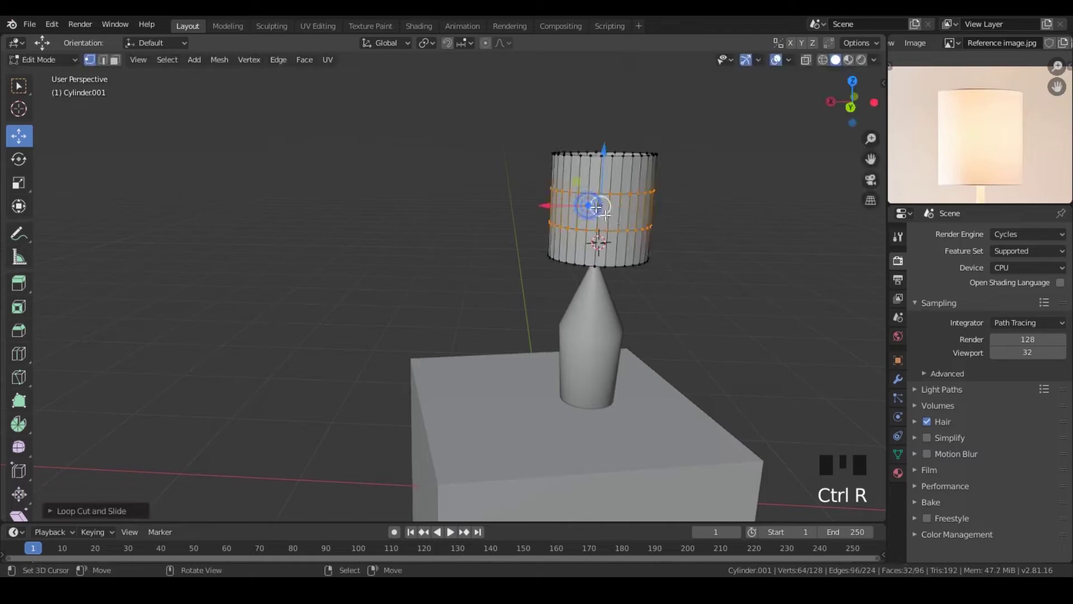
scroll(683, 242, "up", 2)
right_click(676, 195)
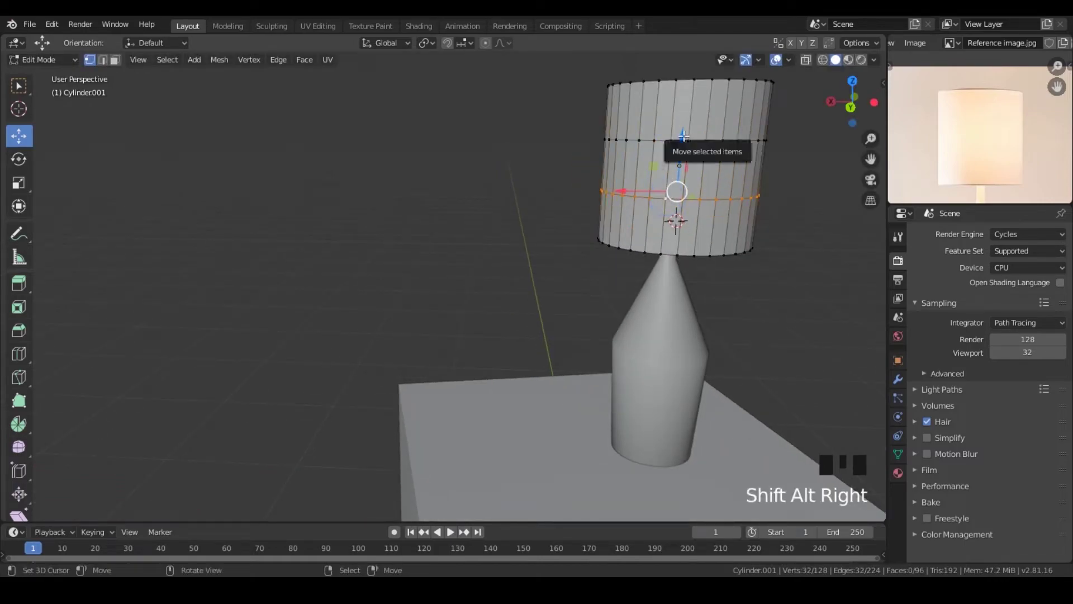
left_click_drag(676, 149, 666, 180)
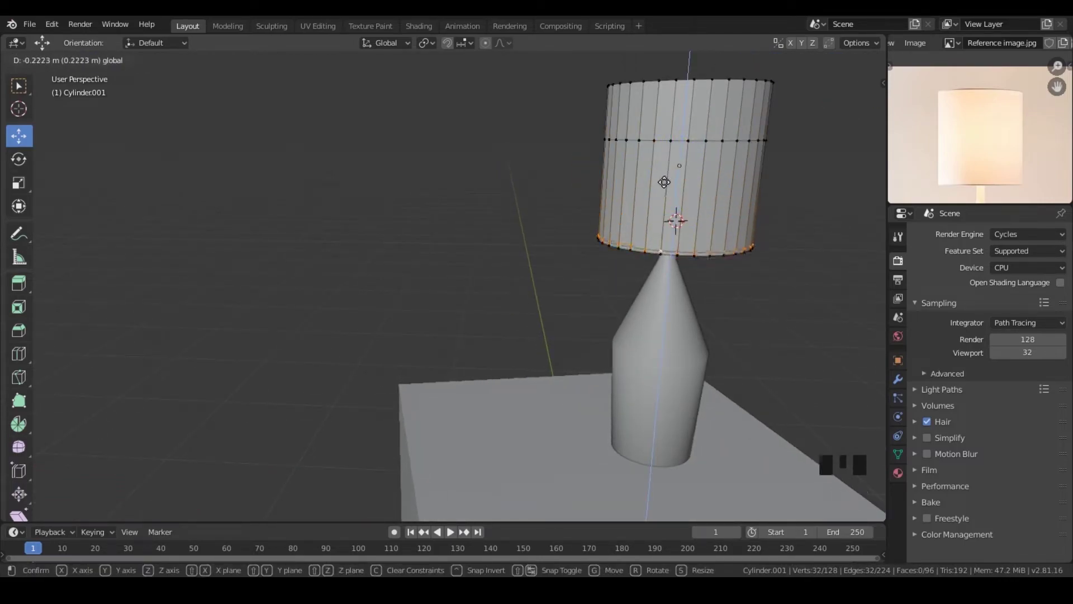
left_click(664, 181)
right_click(675, 138, "alt+shift")
right_click(681, 138, "alt+shift")
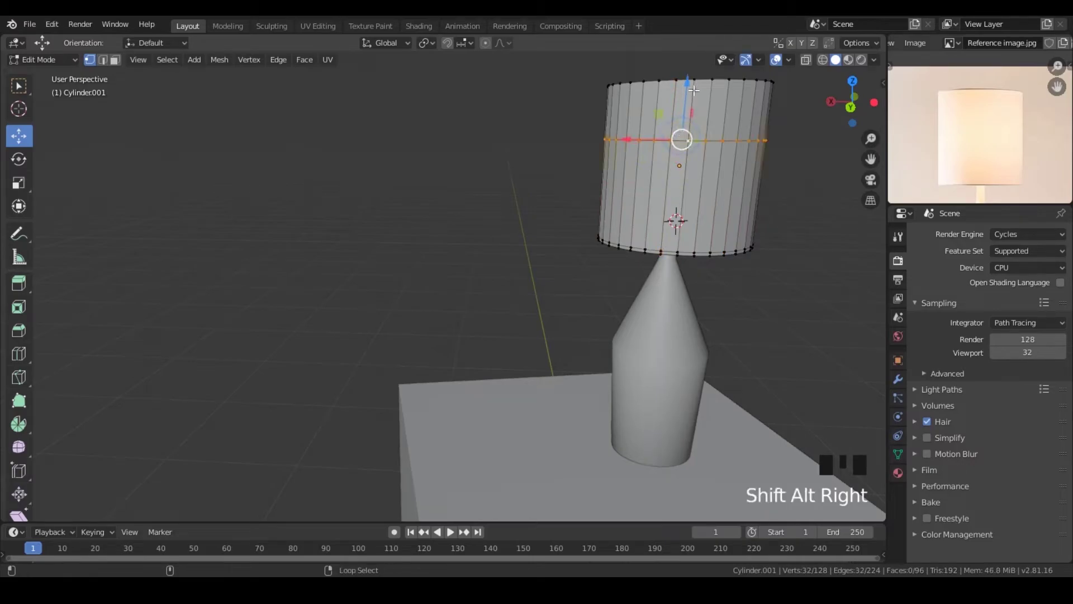
left_click_drag(693, 90, 702, 507)
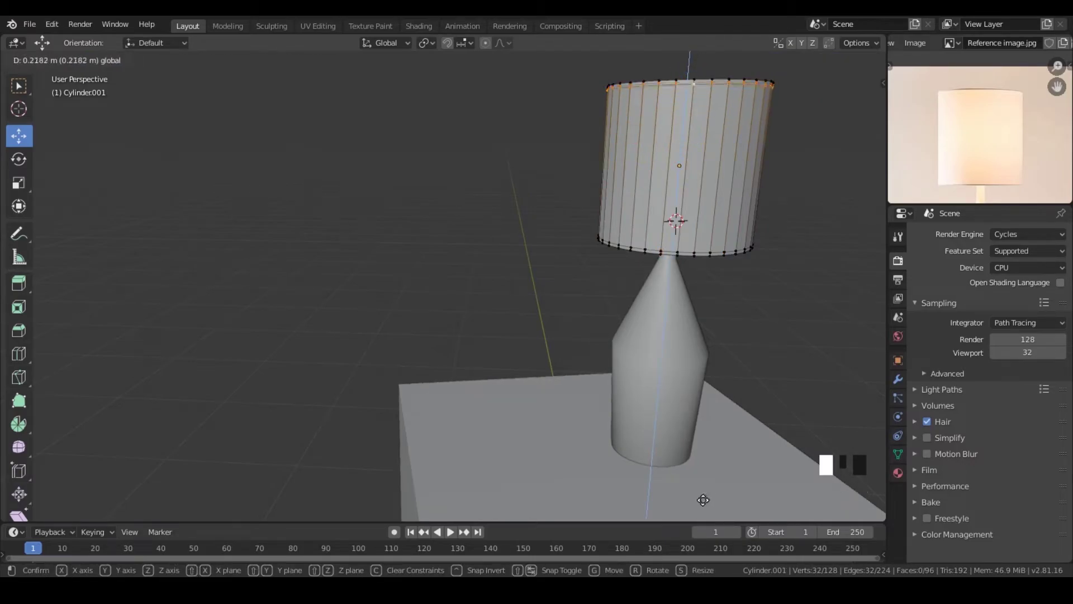
left_click(703, 499)
key("Tab")
scroll(539, 435, "down", 6)
scroll(539, 435, "up", 3)
scroll(496, 407, "up", 2)
Step: Add a UV sphere inside the lampshade and scale it down to bulb size
middle_click_drag(495, 408, 580, 340)
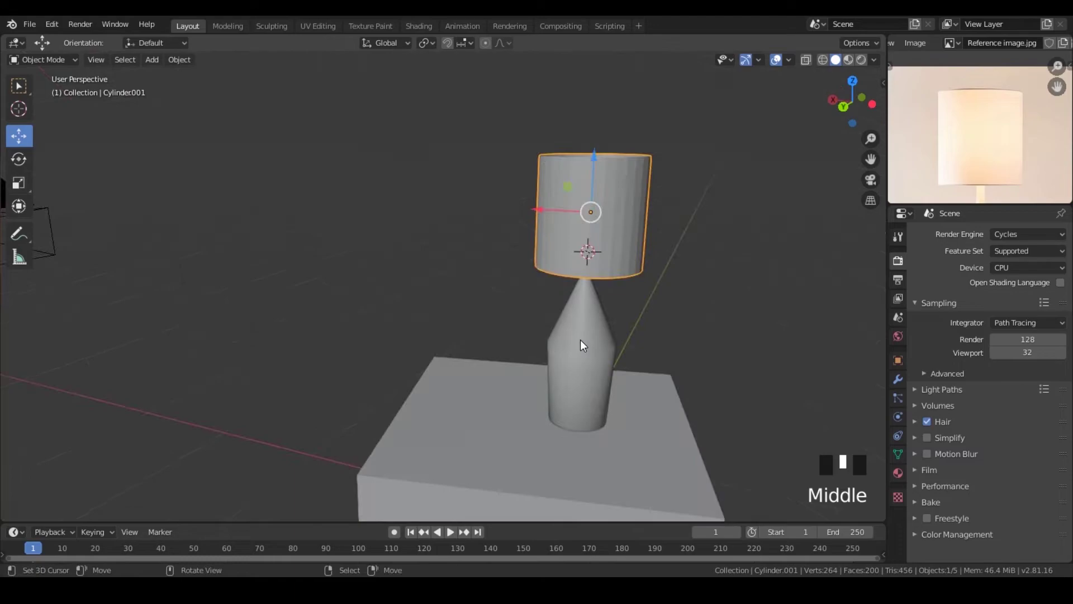
key("shift+a")
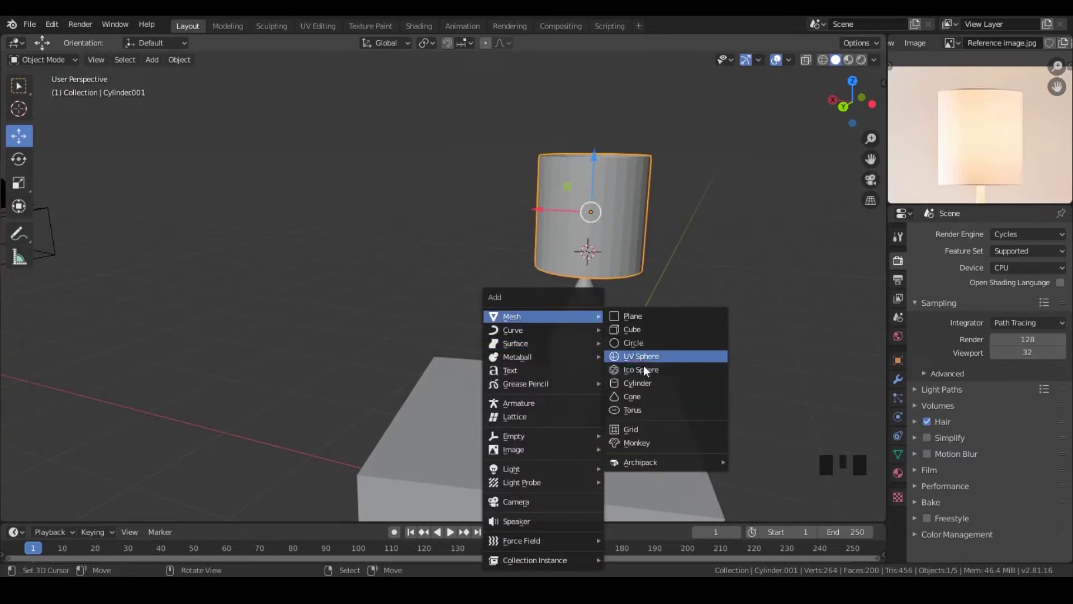
left_click(658, 357)
middle_click_drag(683, 297, 665, 328)
key("s")
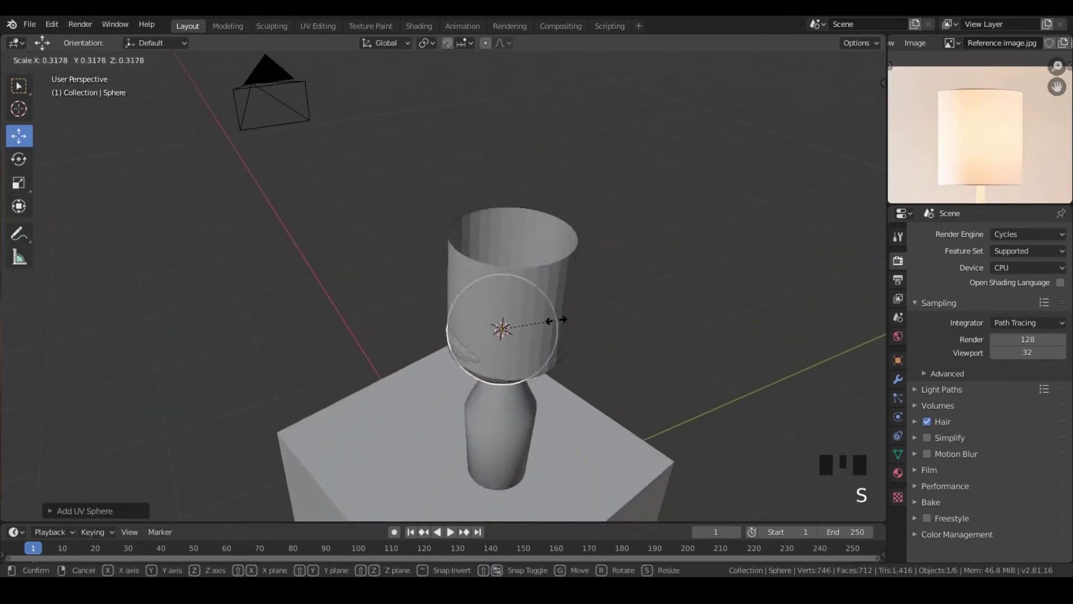
left_click(556, 319)
middle_click_drag(556, 319, 483, 386)
key("s")
left_click(550, 459)
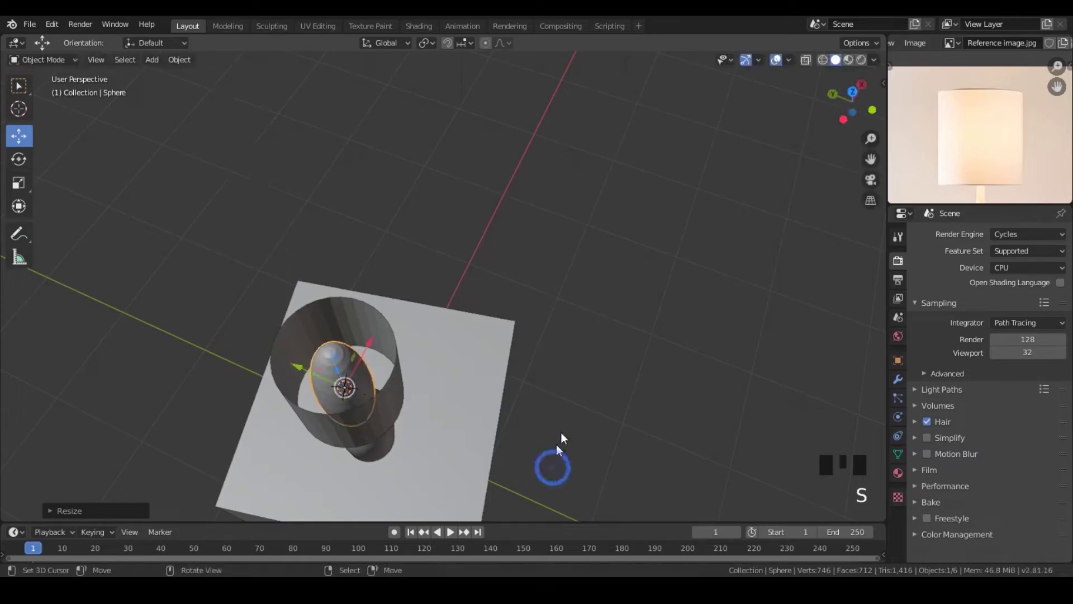
Step: Squash the bulb sphere vertically with a Z-axis scale
middle_click_drag(551, 460, 539, 357)
key("s")
key("z")
left_click(540, 359)
Step: Switch to the camera view and open the Shading workspace
key("KP_0")
scroll(486, 319, "up", 3)
right_click(344, 247)
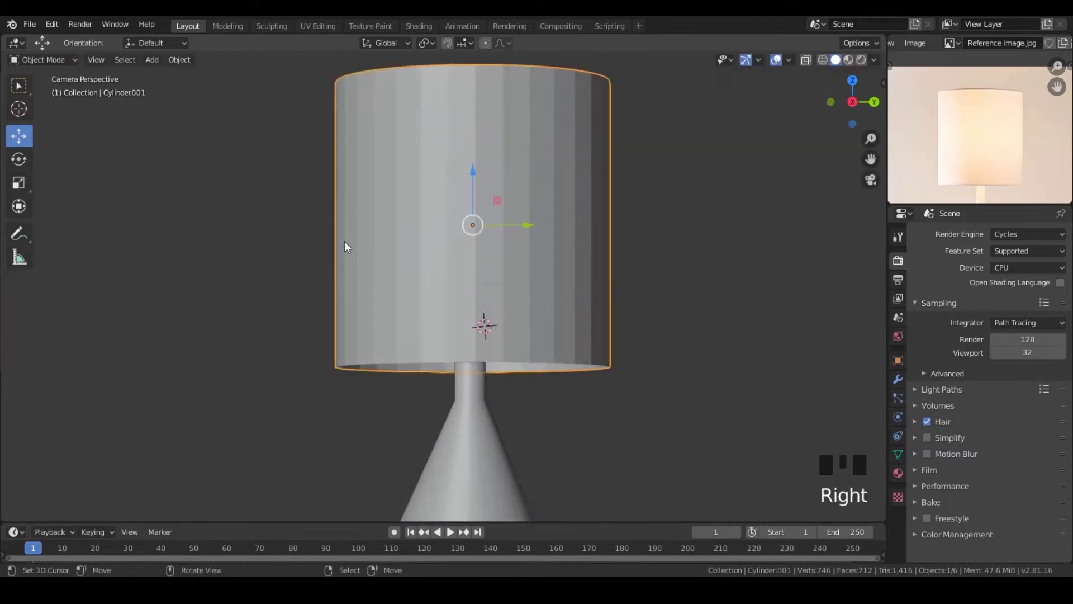
left_click(183, 42)
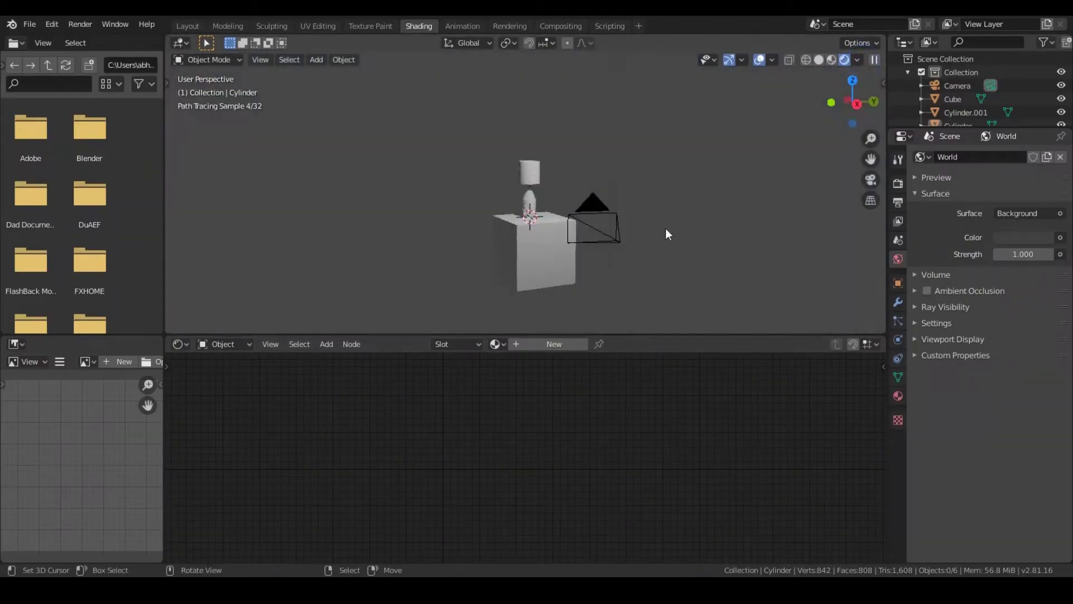
Step: Delete the scene's default light
middle_click_drag(665, 228, 541, 220)
scroll(453, 128, "down", 2)
left_click(460, 125)
key("x")
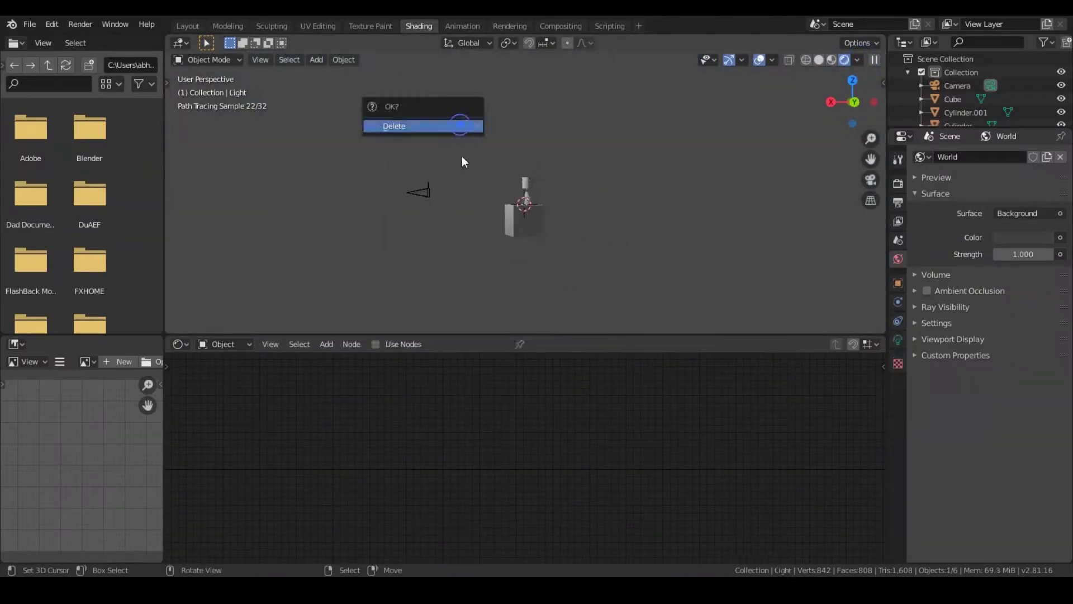
left_click(460, 124)
scroll(579, 284, "up", 5)
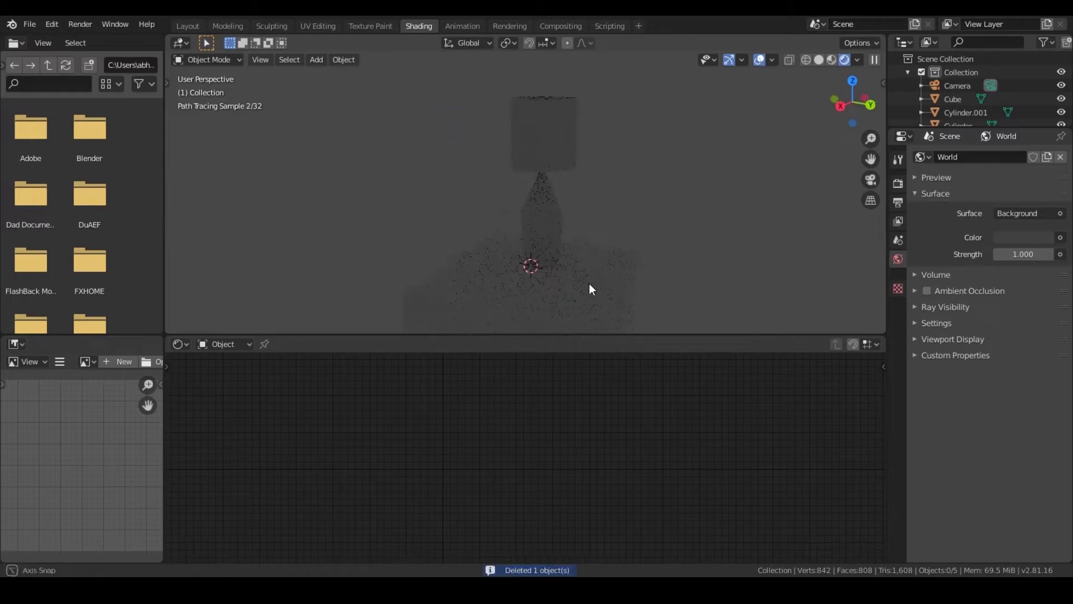
Step: Show World nodes and add an Environment Texture node feeding the Background Color
left_click(220, 344)
left_click(233, 375)
scroll(520, 445, "up", 3)
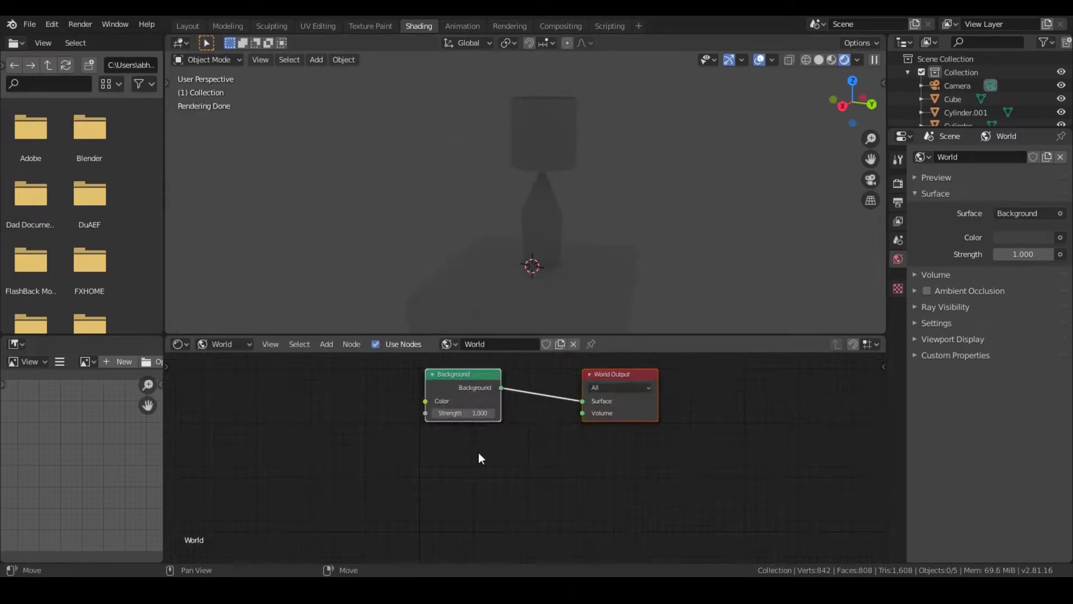
key("shift+a")
left_click(352, 393)
type("envi")
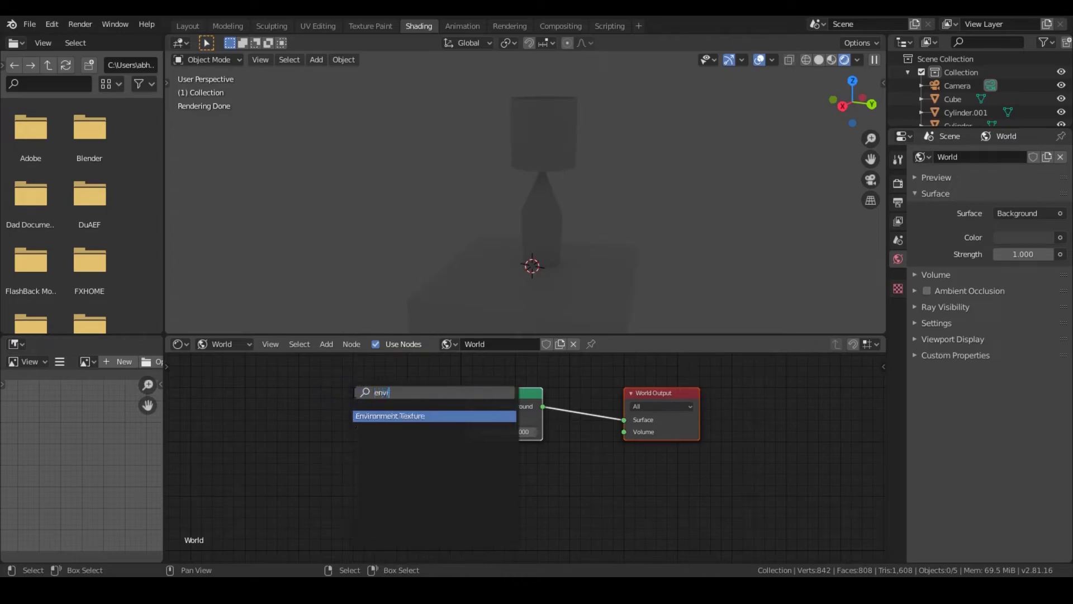
key("Return")
left_click(415, 407)
mouse_move(415, 402)
left_mouse_down()
mouse_move(484, 429)
mouse_move(467, 420)
left_mouse_up()
middle_click_drag(532, 479, 648, 489)
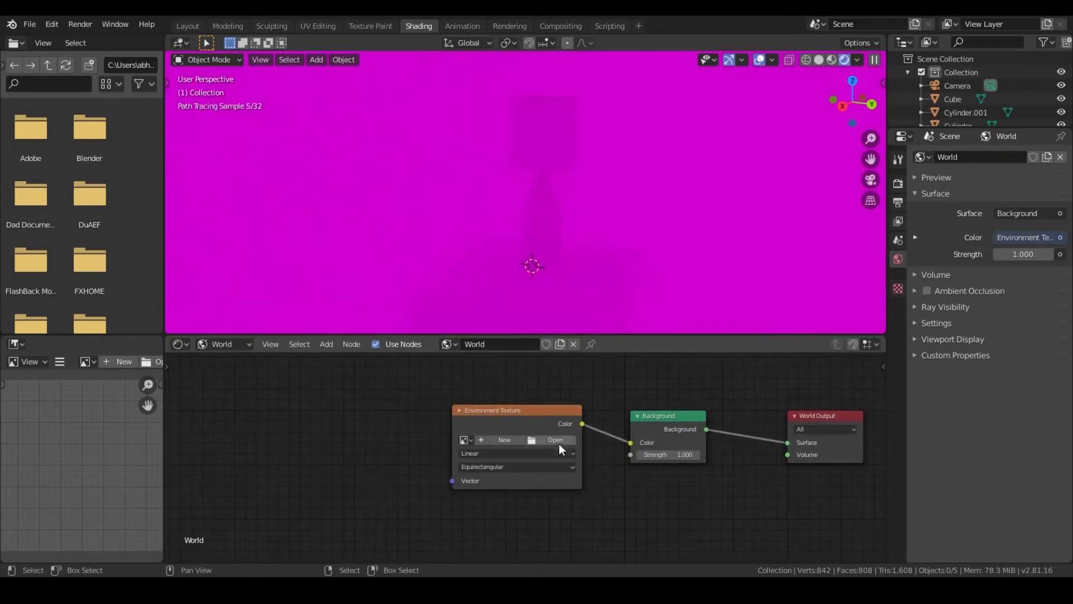
Step: Load lebombo_4k.exr from Project Files into the Environment Texture node
left_click(560, 444)
double_click(407, 181)
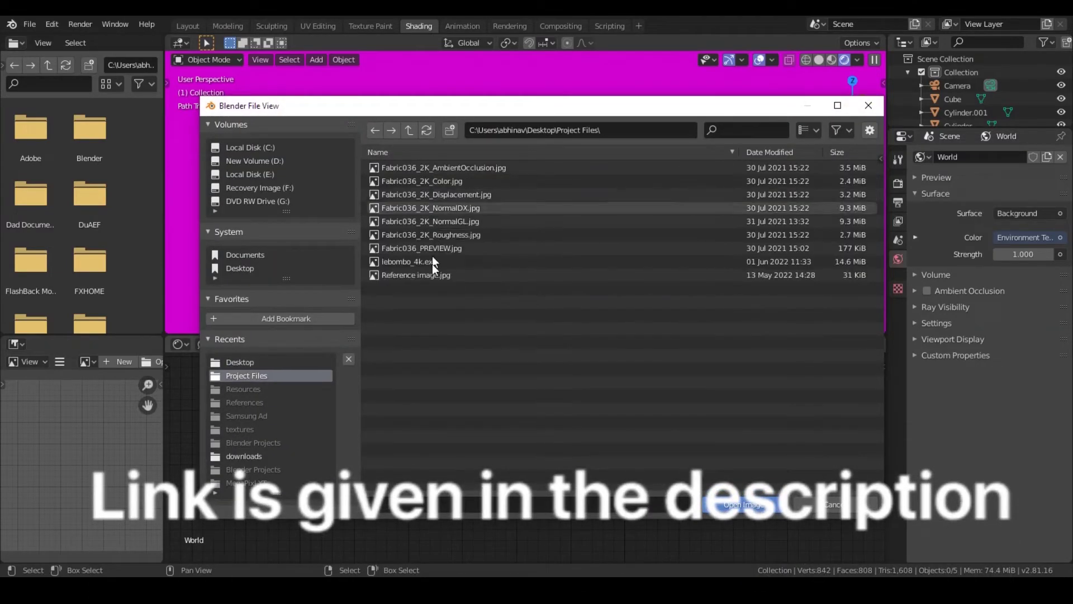
left_click(433, 262)
left_click(746, 505)
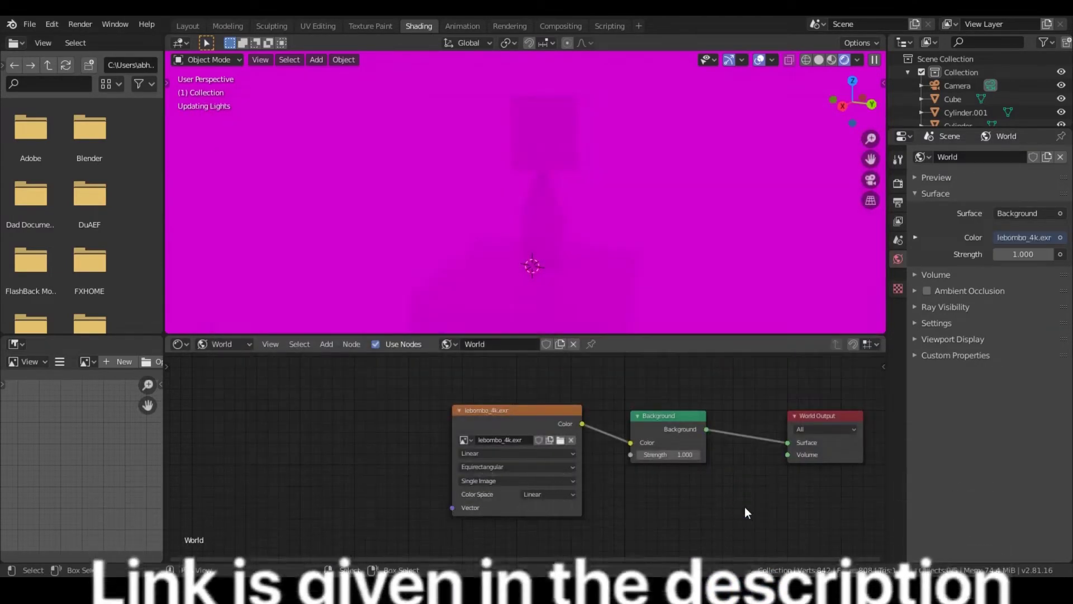
Step: Add Texture Coordinate and Mapping nodes with Object coordinates driving the HDRI's Vector input
key("KP_0")
scroll(466, 441, "up", 1)
key("shift+a")
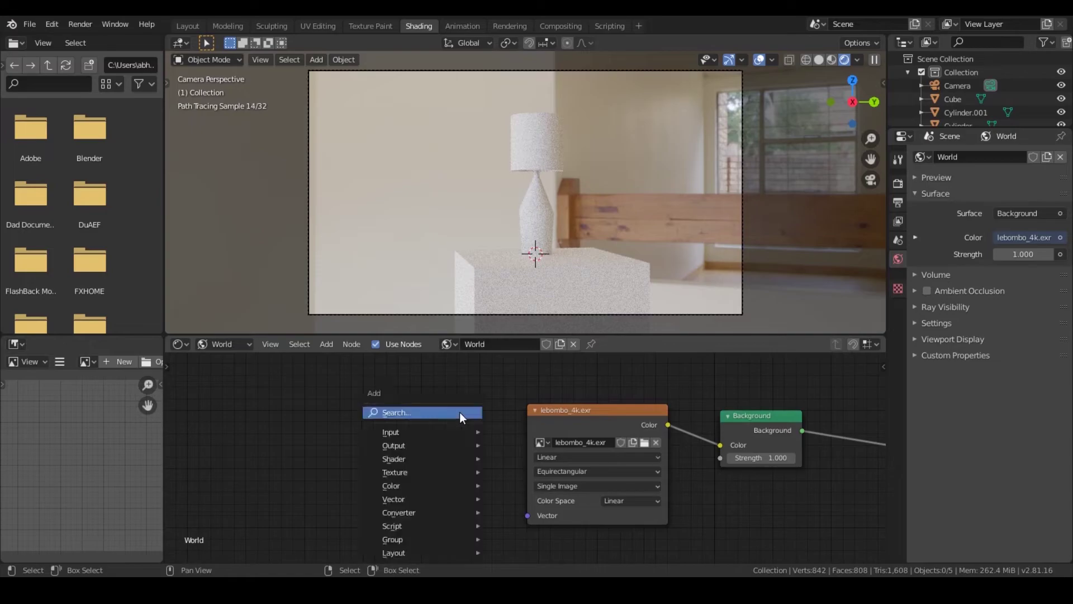
left_click(459, 412)
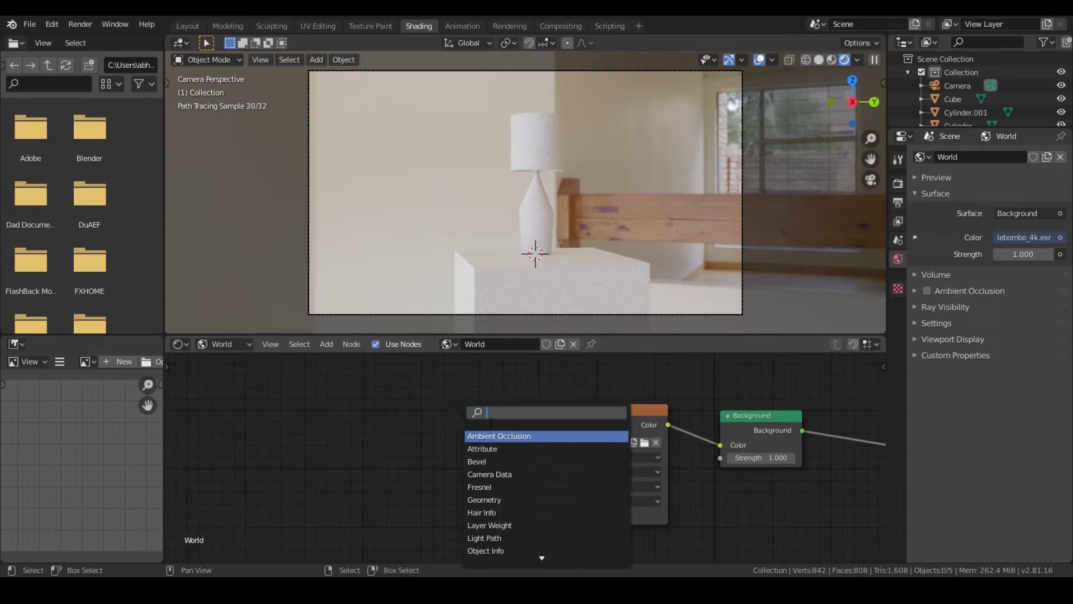
key("Escape")
key("ctrl+t")
left_click_drag(457, 436, 522, 429)
left_click_drag(693, 500, 695, 508)
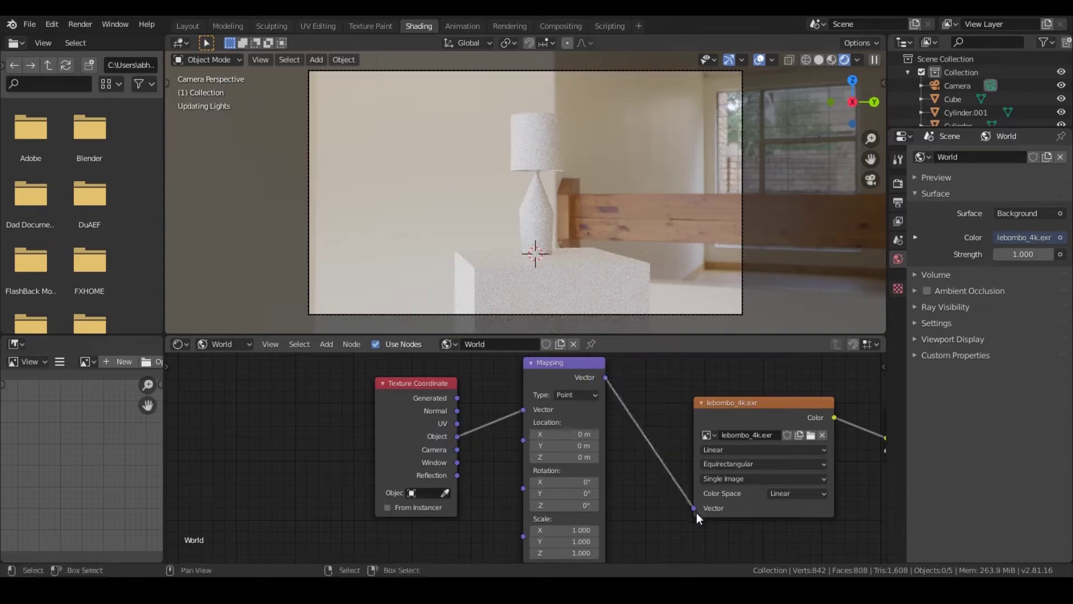
scroll(696, 512, "up", 2)
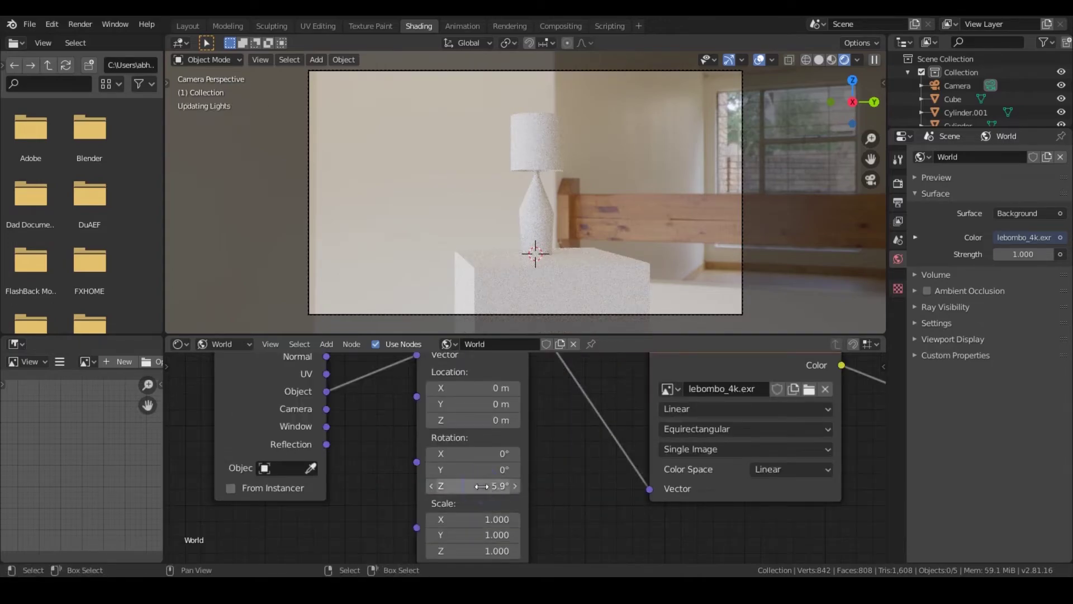
Step: Rotate the environment 20° around Z with the Mapping node
mouse_move(481, 485)
left_mouse_down()
mouse_move(503, 485)
mouse_move(481, 487)
left_mouse_up()
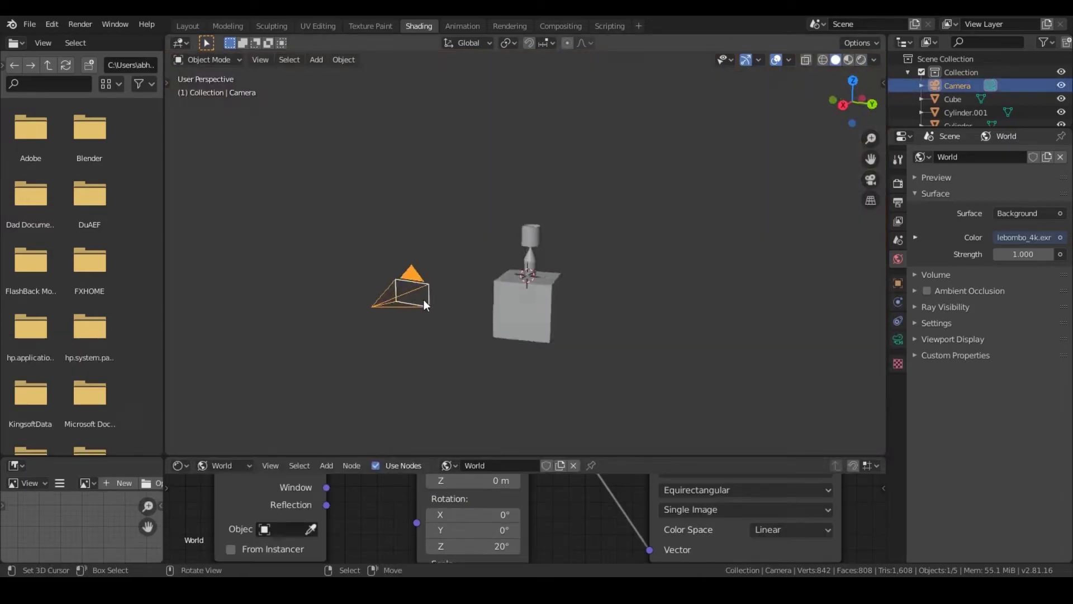
key("KP_0")
key("g")
Step: Load Reference image.jpg in the Image Editor and show the Object material nodes
key("z")
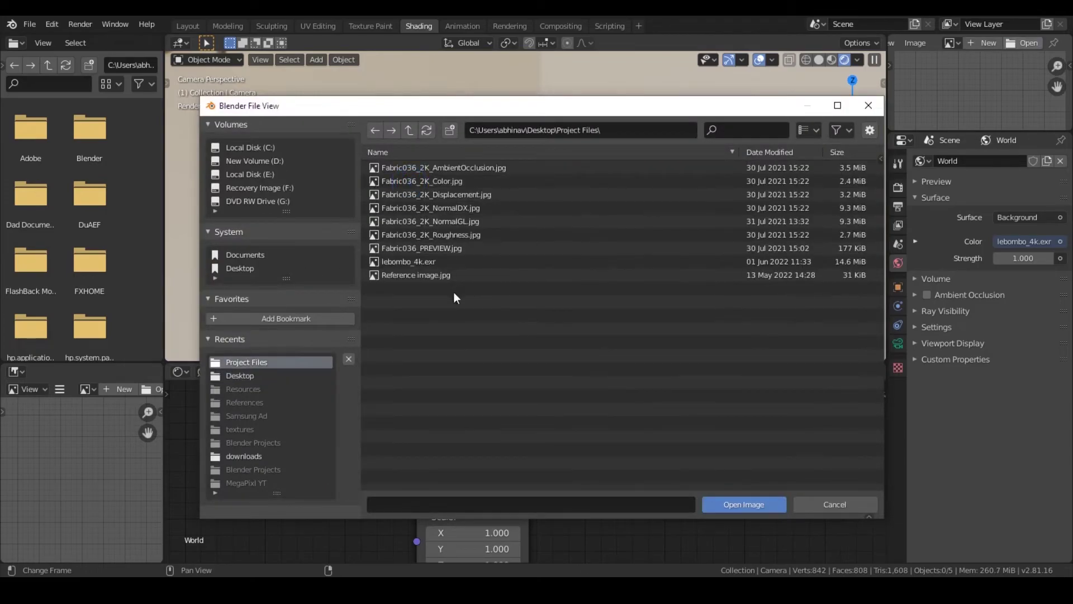
left_click(463, 276)
double_click(464, 274)
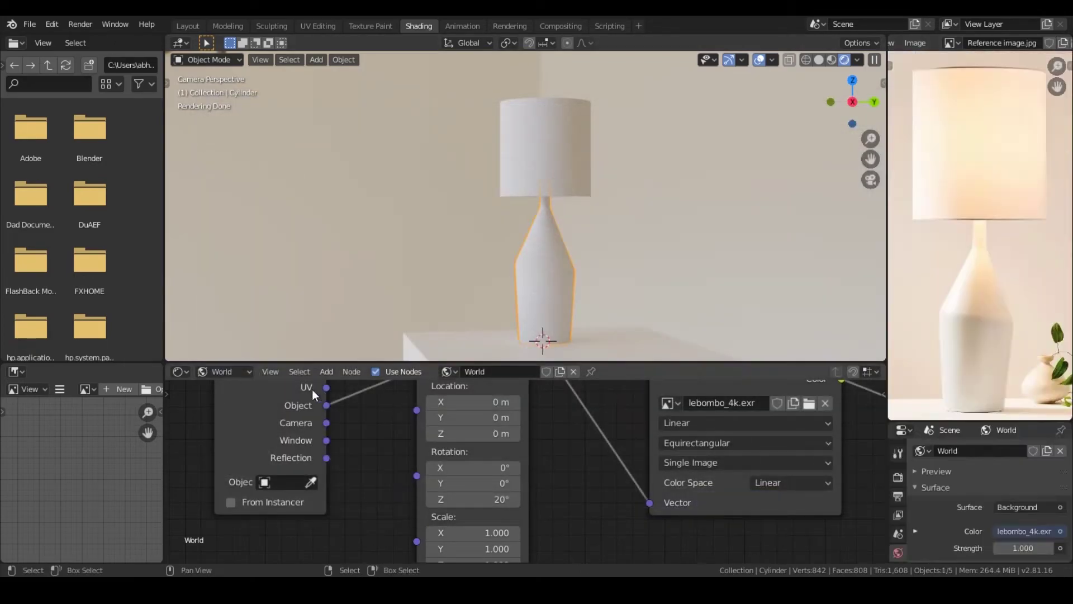
left_click(248, 371)
left_click(240, 389)
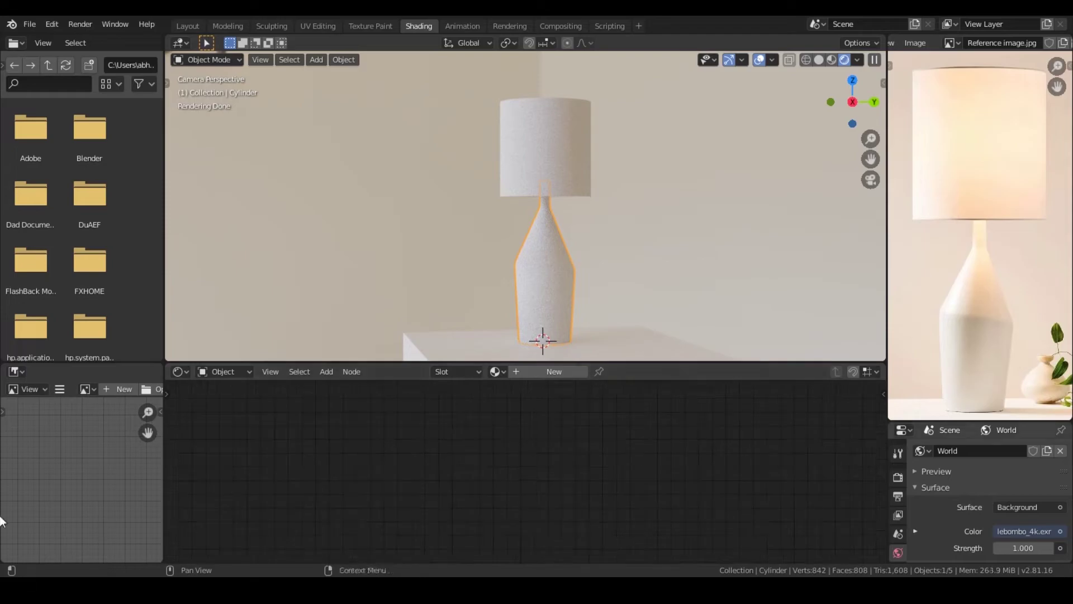
scroll(1001, 523, "down", 3)
scroll(1002, 522, "up", 1)
Step: Create a lamp body material with a lightened peach colour sampled from the photo and higher specular
left_click(549, 375)
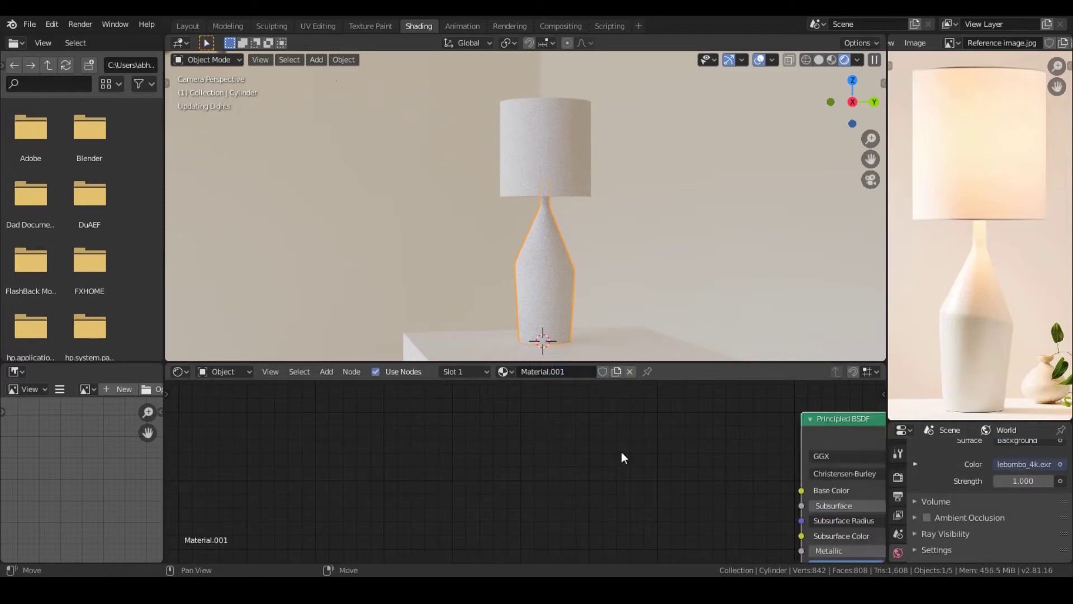
left_click(556, 481)
left_click(637, 413)
left_click(982, 191)
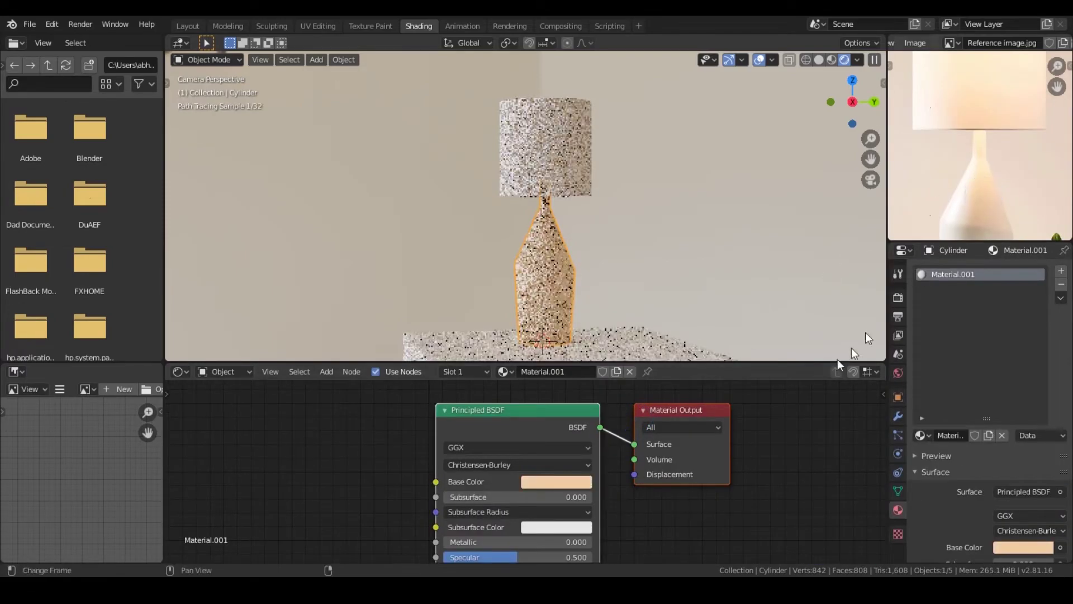
left_click(556, 482)
left_click_drag(639, 291, 643, 284)
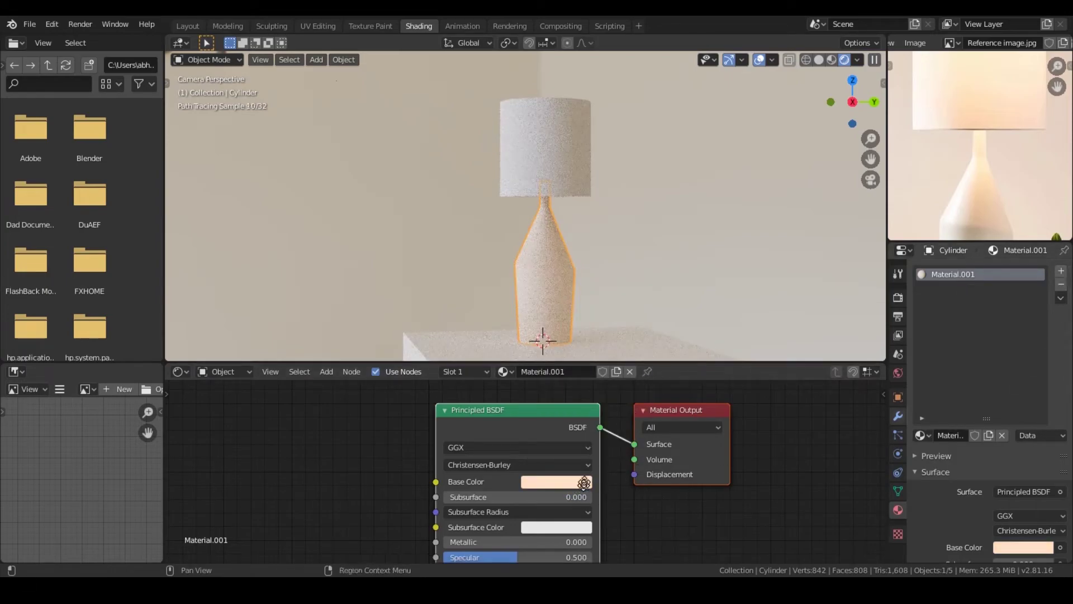
scroll(537, 469, "down", 2, "shift")
mouse_move(528, 514)
left_mouse_down()
mouse_move(570, 514)
mouse_move(500, 543)
left_mouse_up()
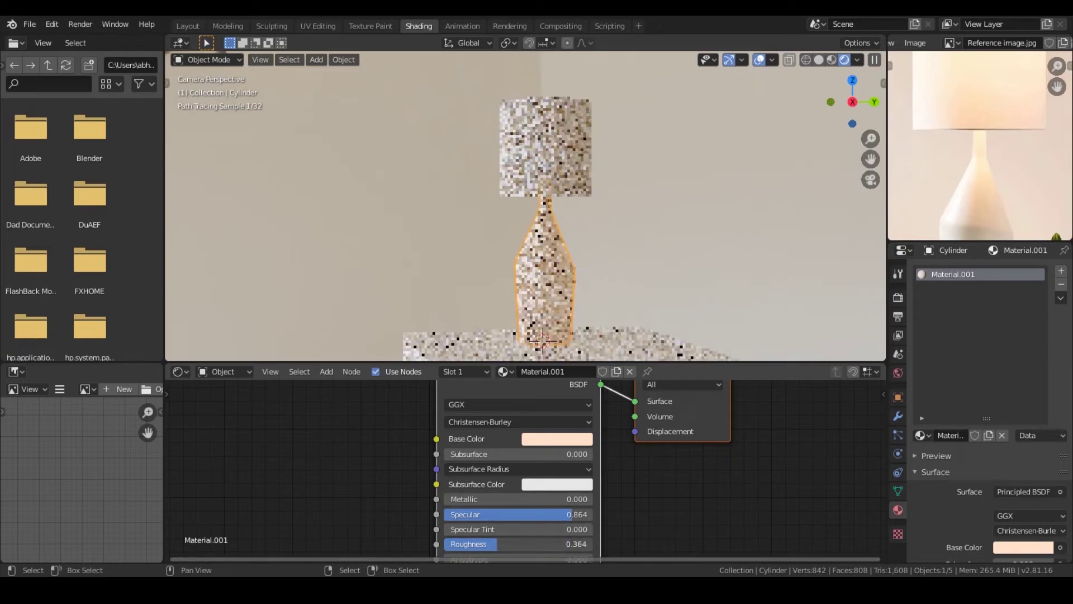
Step: Add a second slot with Material.002, a copy of Material.001 in darker beige
left_click(1060, 270)
left_click(922, 434)
left_click(847, 312)
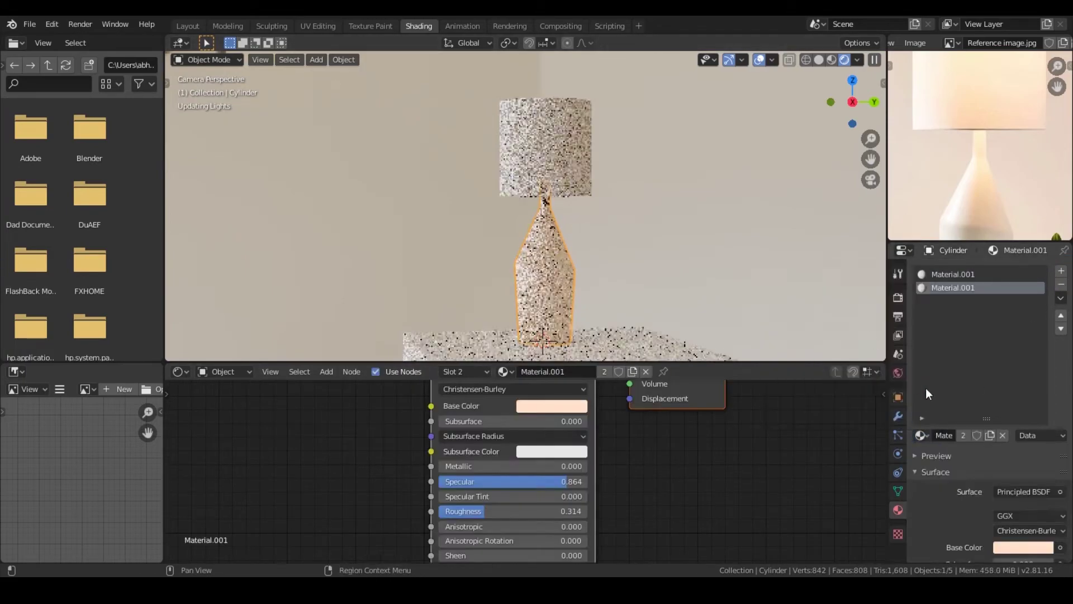
left_click(987, 437)
middle_click_drag(603, 438, 586, 505)
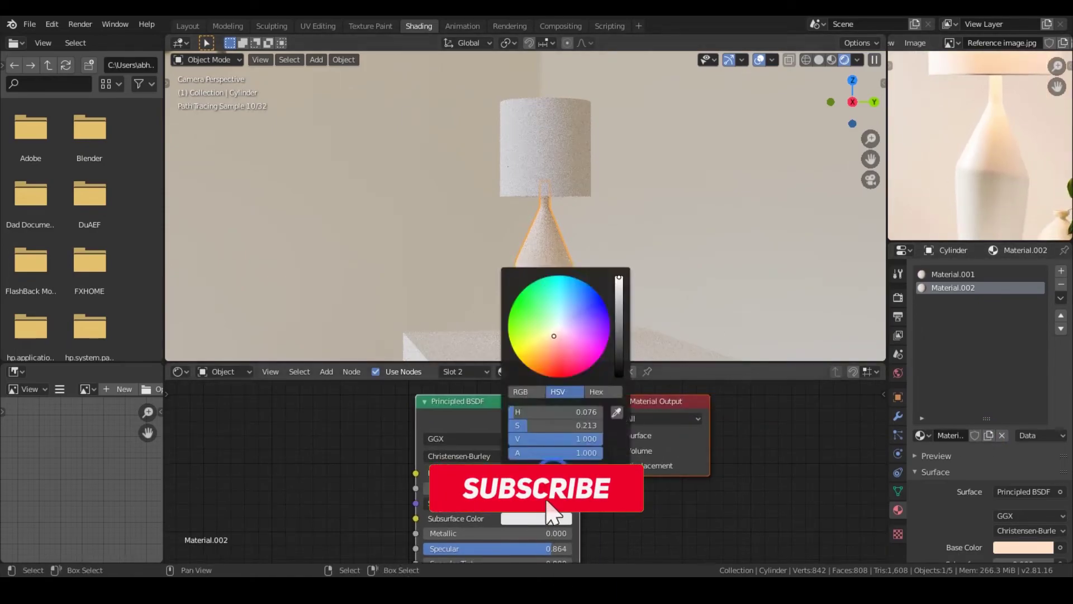
left_click(553, 473)
left_click(616, 411)
left_click(543, 338)
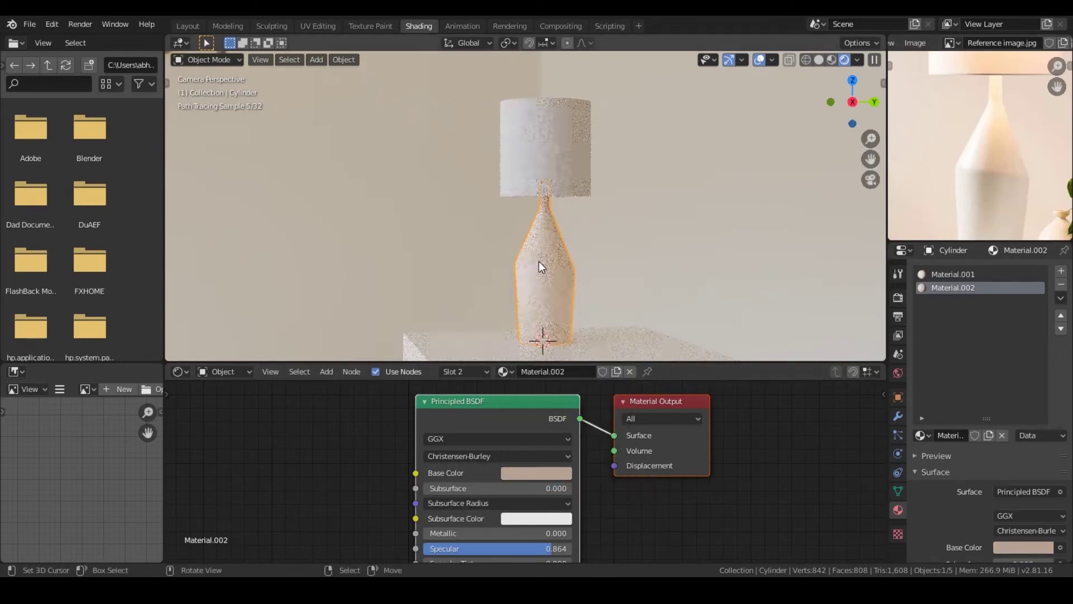
Step: Assign Material.002 to the lower body faces of the lamp base
key("Tab")
left_click(279, 59)
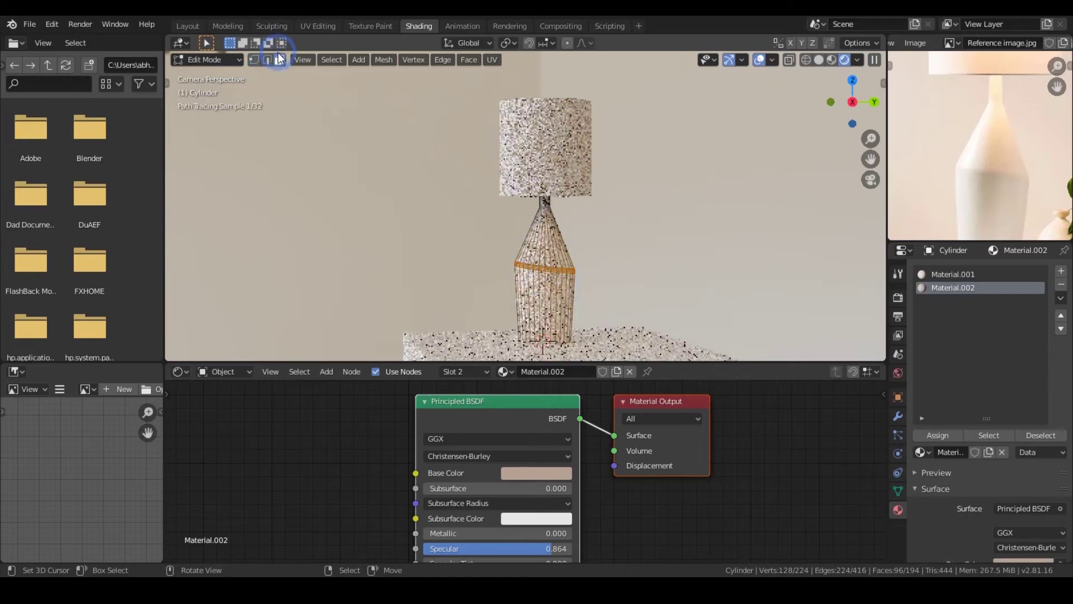
scroll(619, 243, "up", 3)
scroll(619, 243, "down", 2)
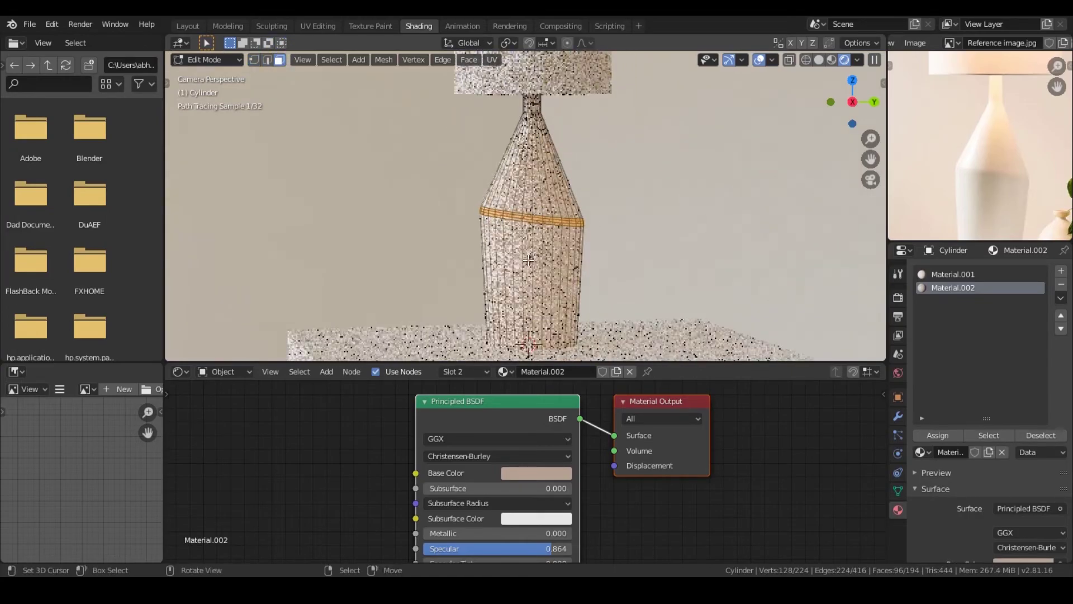
left_click_drag(445, 215, 612, 306)
scroll(545, 252, "up", 3)
left_click(945, 435)
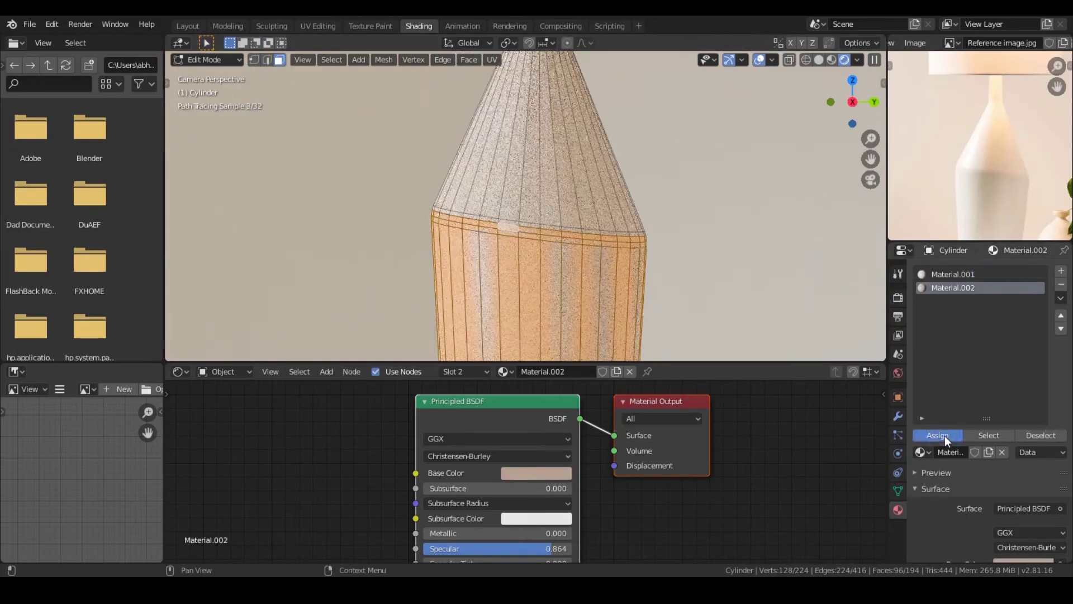
key("Tab")
scroll(751, 243, "down", 2)
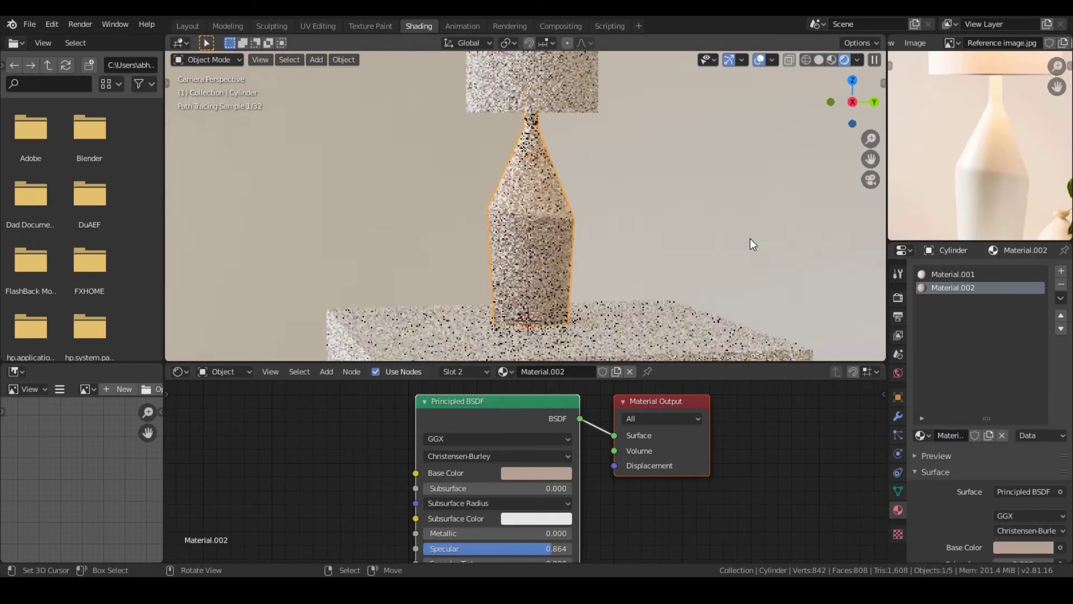
scroll(750, 244, "down", 3)
Step: Create a new material on the lampshade and select its Principled BSDF
left_click(528, 176)
scroll(596, 247, "up", 3)
scroll(596, 246, "up", 2)
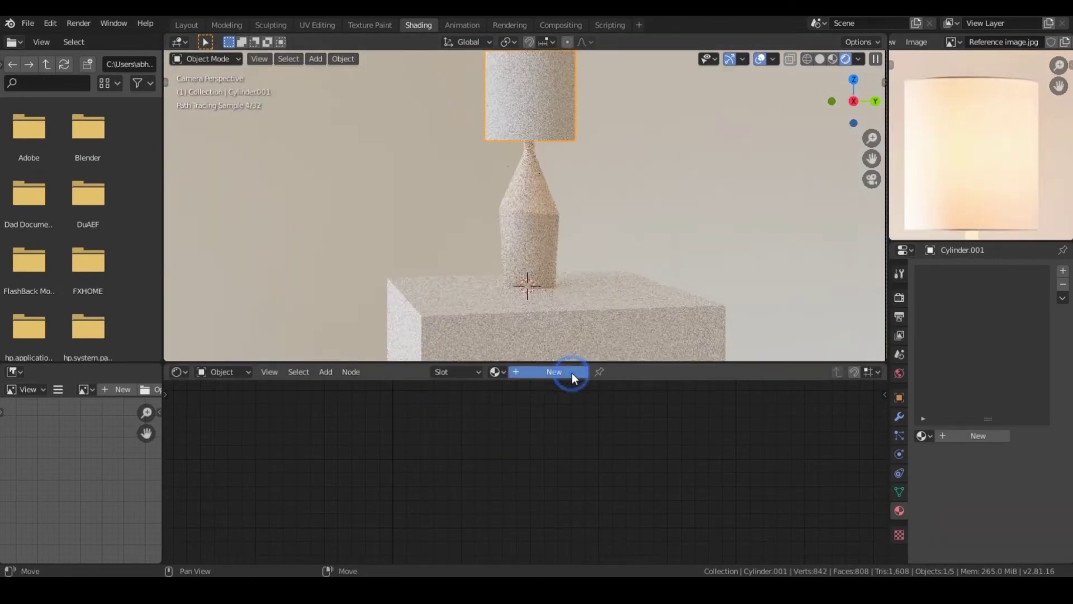
left_click(553, 372)
middle_click_drag(567, 487, 575, 399)
left_click(585, 405)
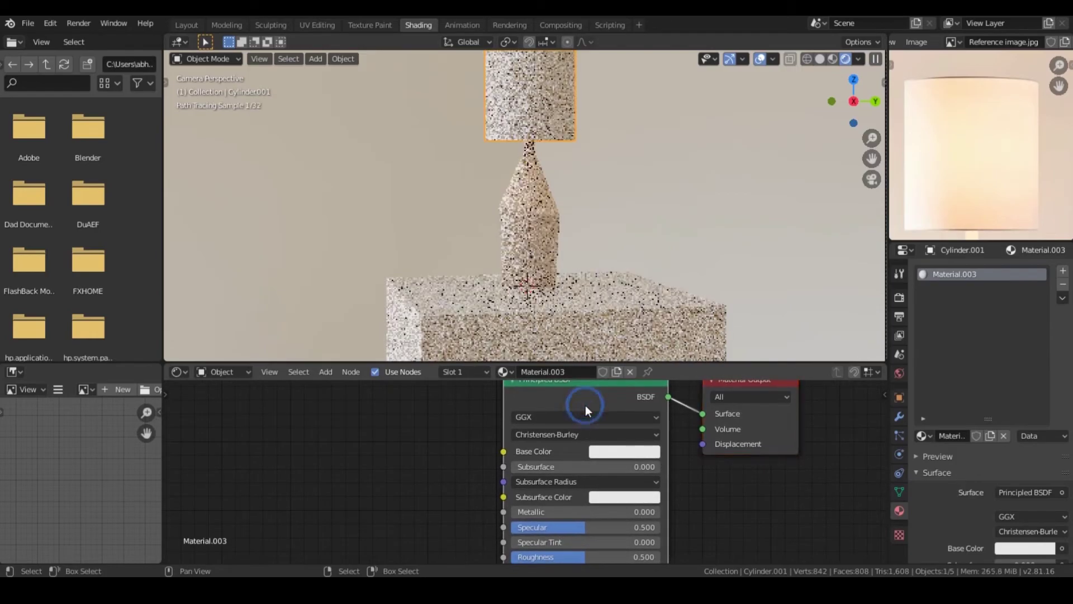
Step: Build a Fabric036 colour, roughness and NormalDX texture setup, tiled three times
key("ctrl+shift+t")
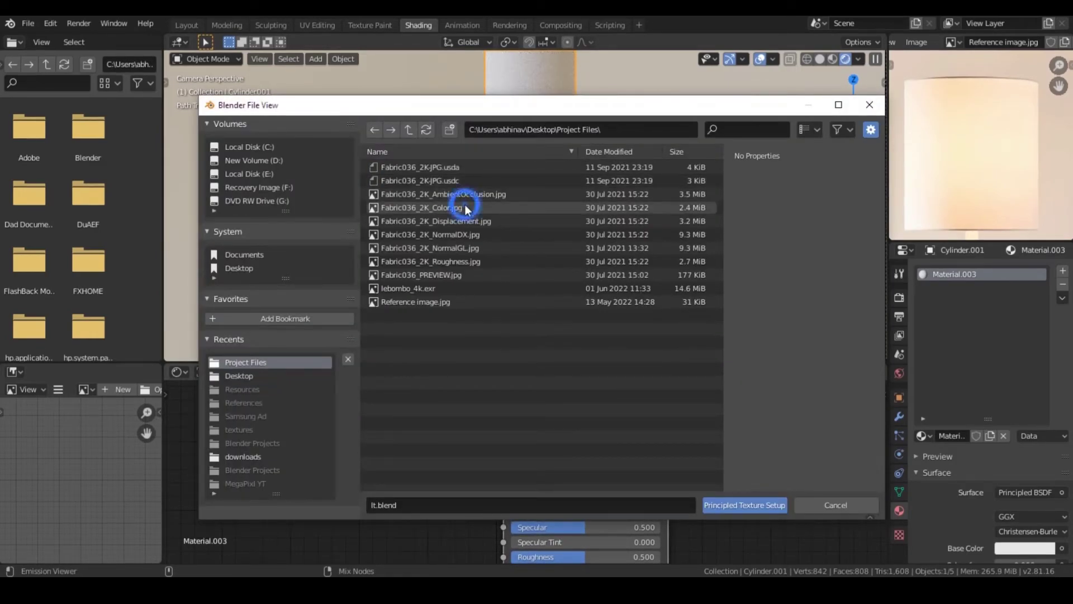
left_click(463, 207)
left_click(472, 248, "shift")
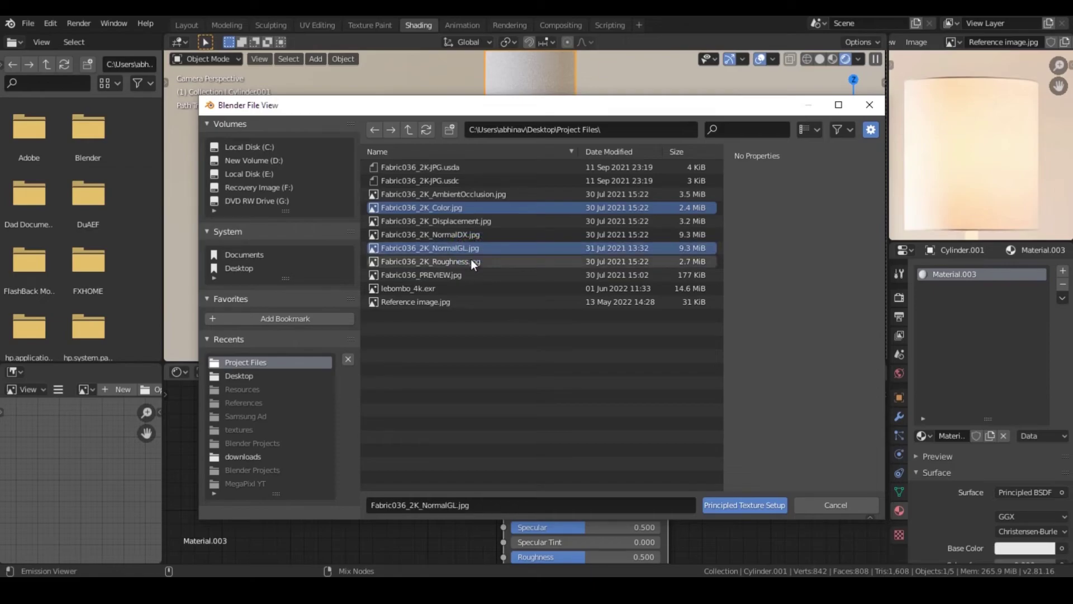
left_click(470, 261, "shift")
left_click(470, 235, "shift")
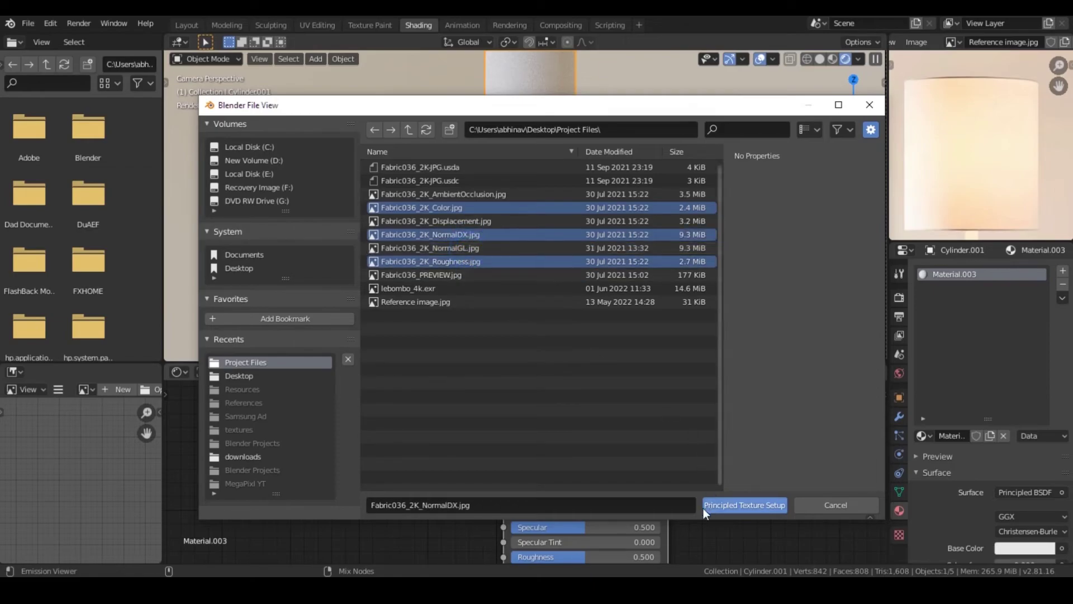
left_click(721, 503)
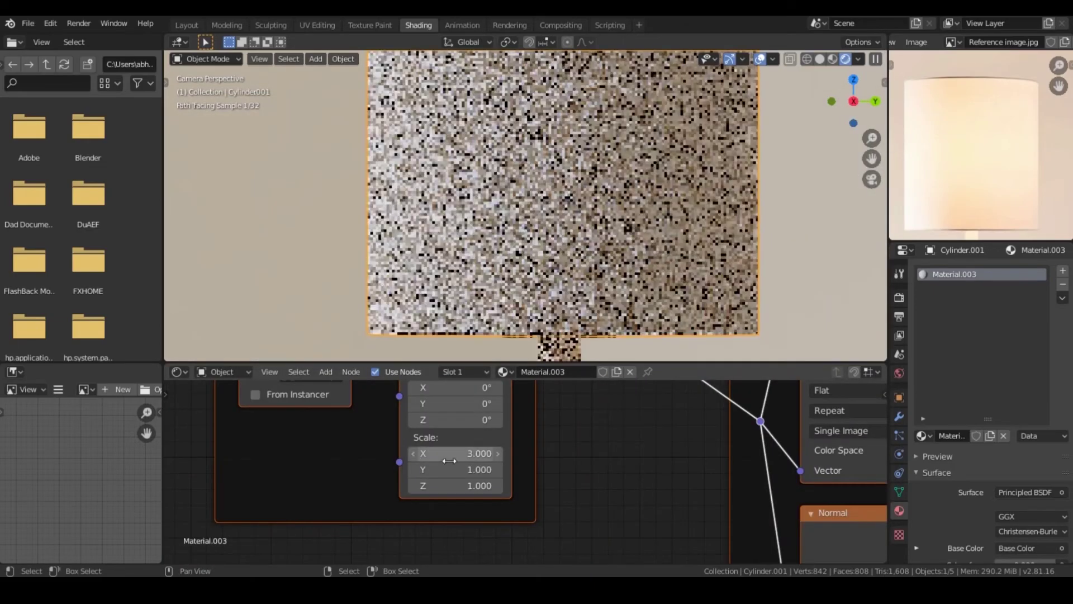
key("ctrl+v")
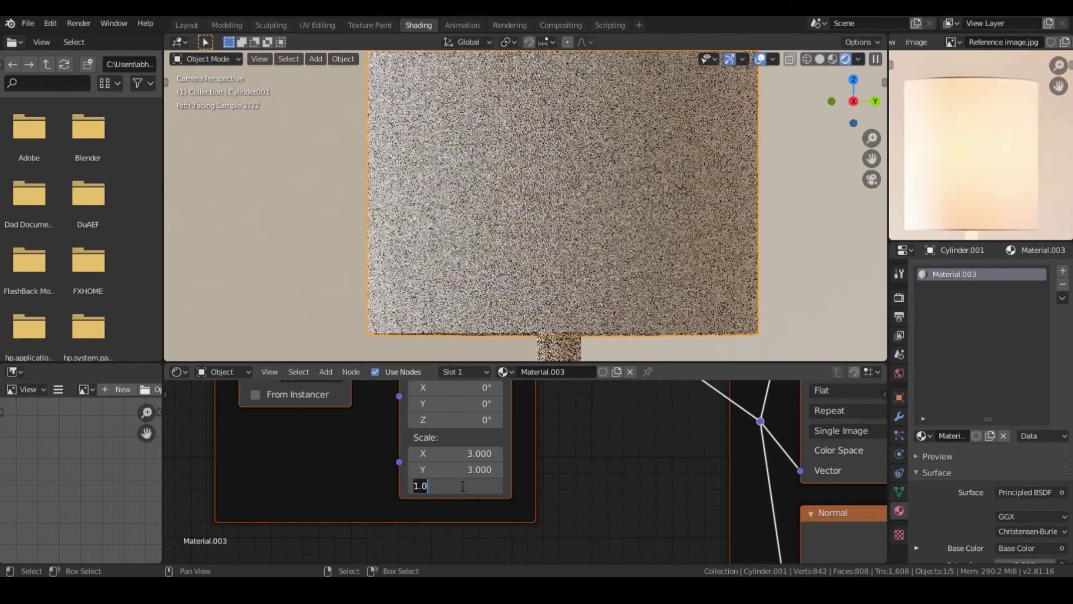
key("ctrl+v")
scroll(523, 460, "right", 5, "ctrl")
Step: Insert a ColorRamp into Base Color with its white stop sampled from the reference photo
key("shift+a")
left_click(510, 423)
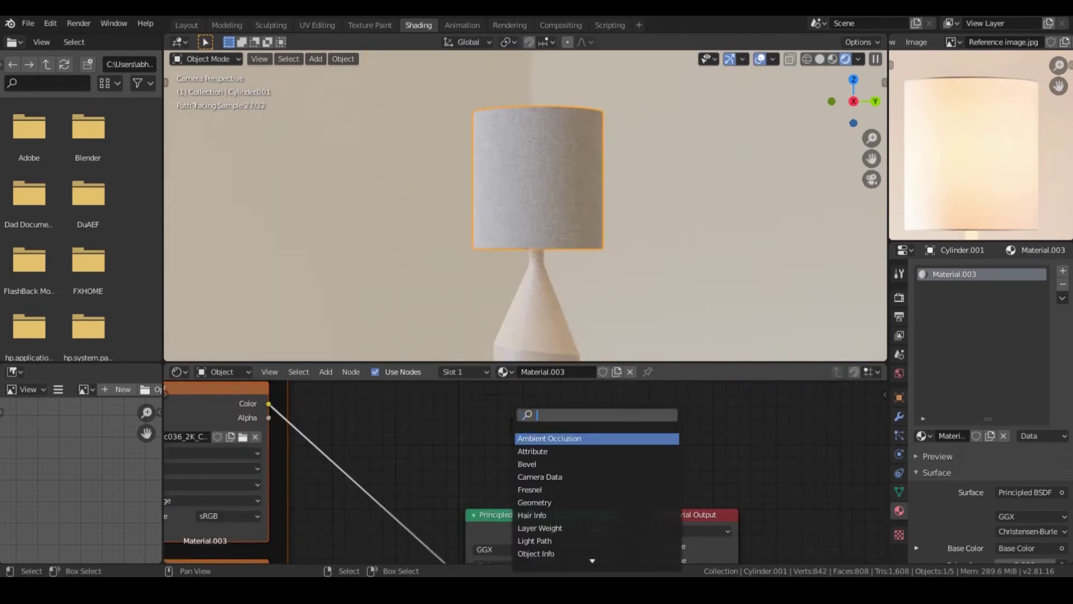
type("colo")
left_click(537, 451)
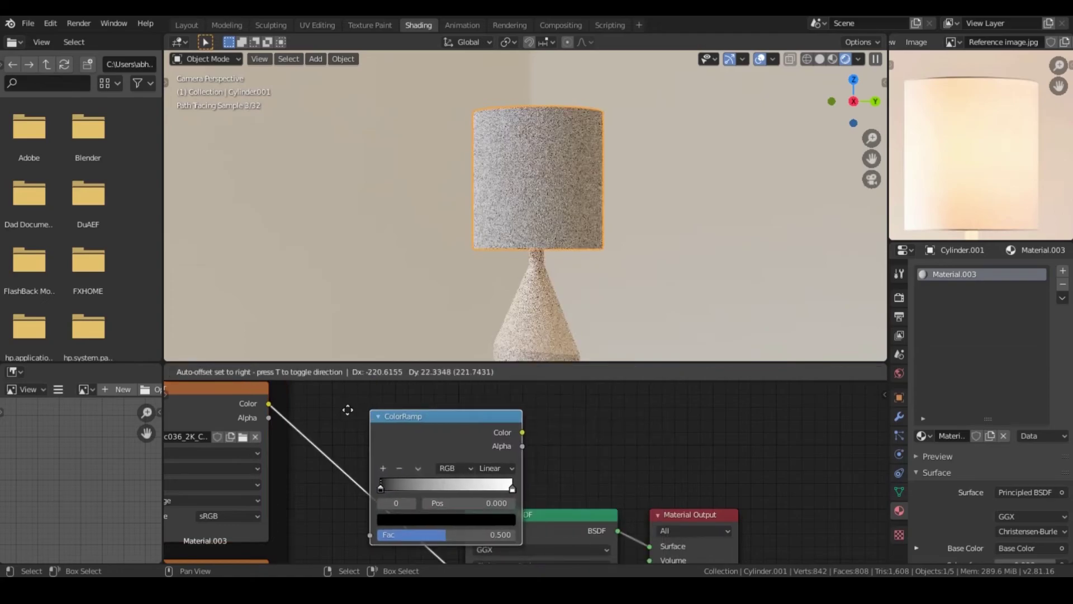
left_click(373, 445)
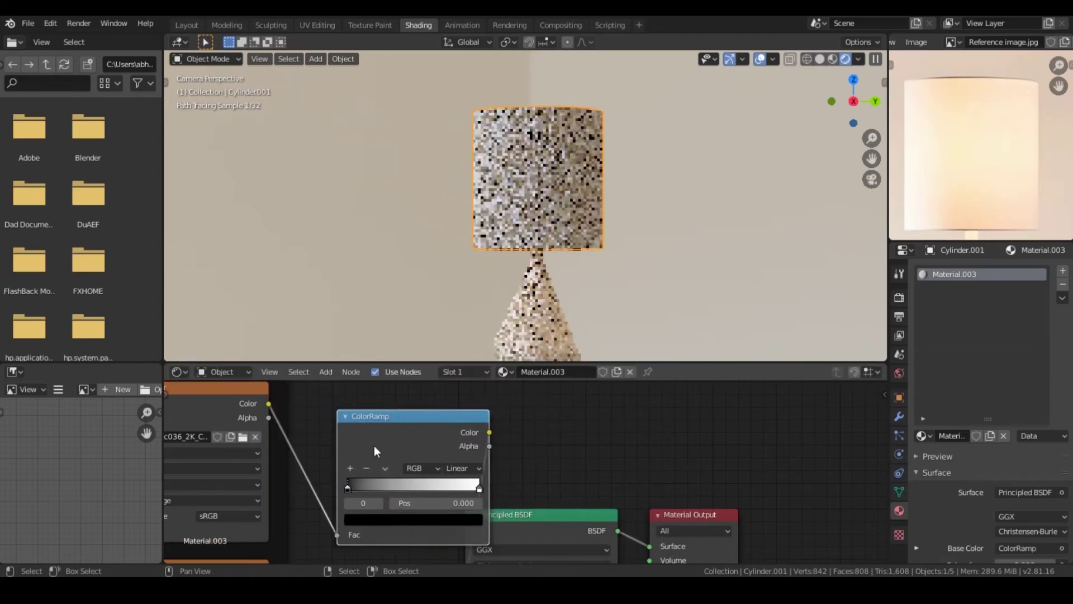
left_click(478, 489)
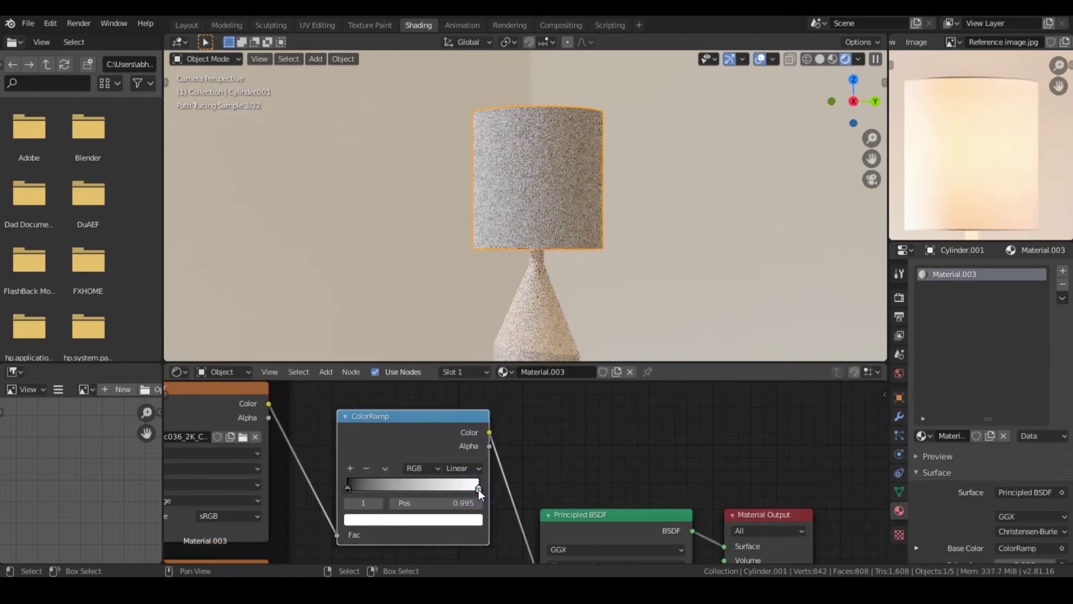
left_click(480, 522)
left_click(477, 452)
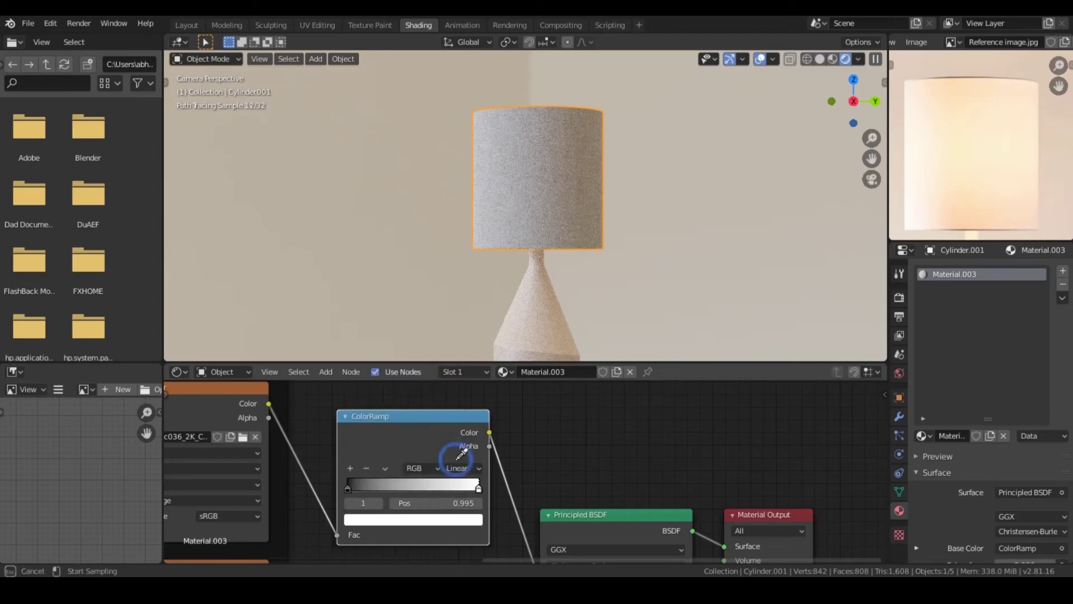
left_click(972, 209)
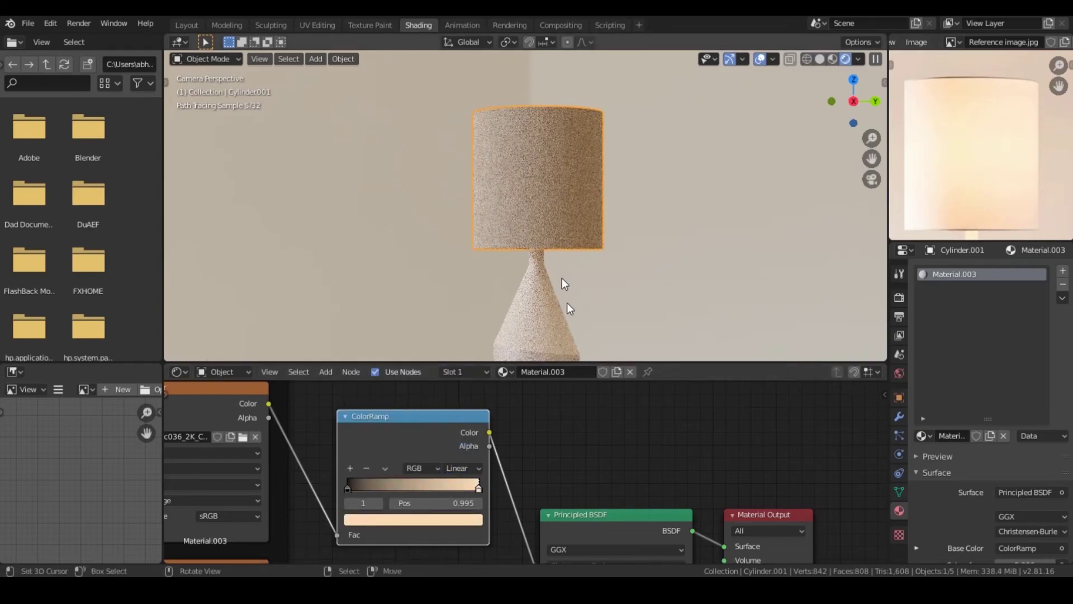
Step: Add a Mix Shader before the output with a Translucent BSDF in its second input
middle_click_drag(739, 417, 594, 415)
key("shift+a")
type("mix")
key("Return")
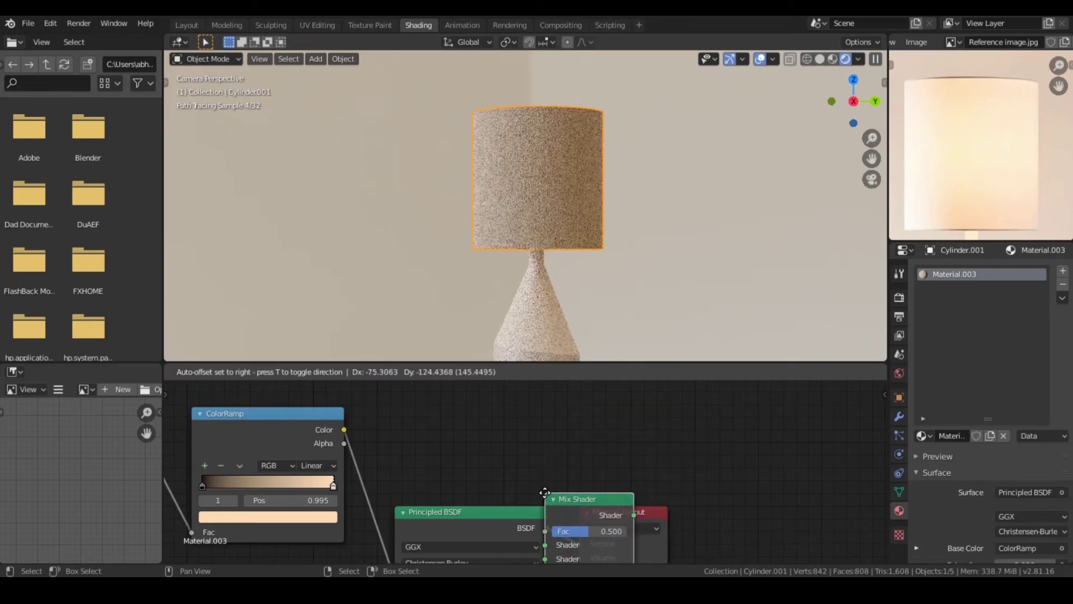
left_click(641, 503)
key("shift+a")
type("tra")
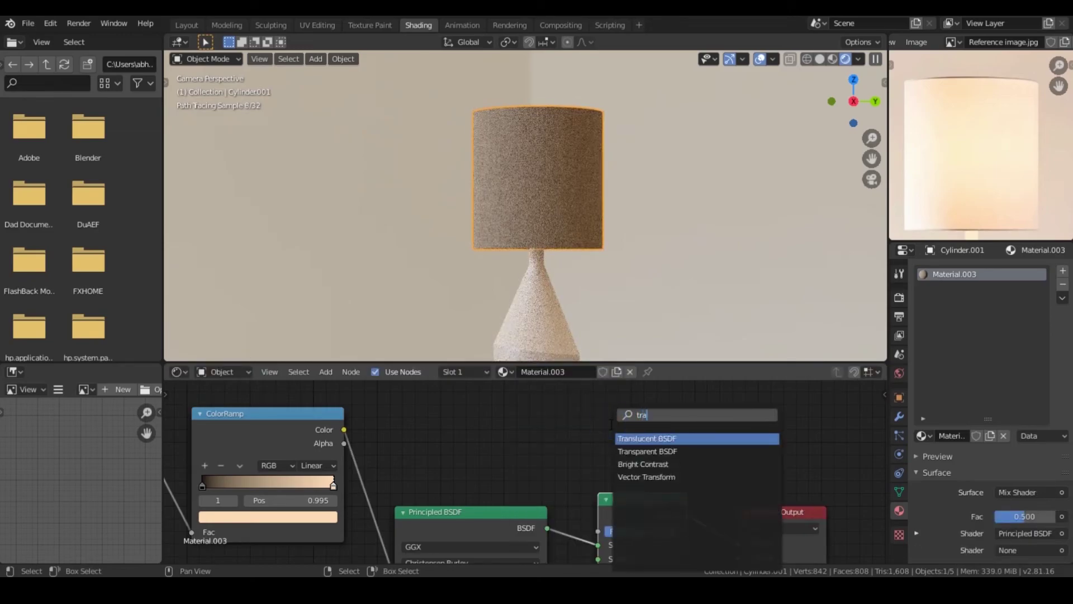
key("Return")
left_click(507, 419)
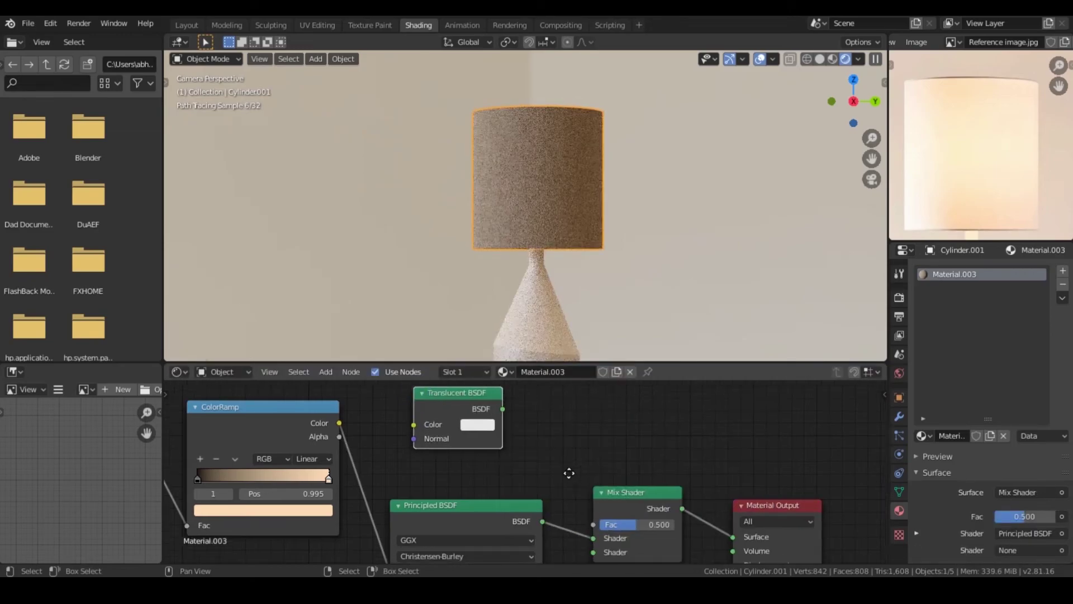
middle_click_drag(529, 461, 484, 419)
scroll(484, 416, "down", 1)
left_click_drag(470, 388, 552, 507)
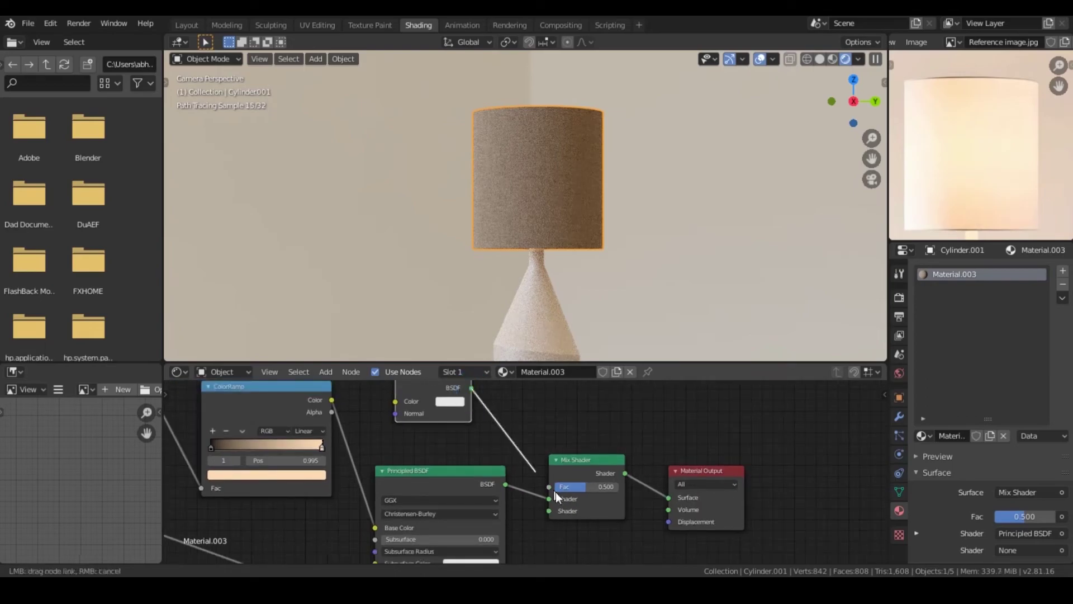
Step: Give the bulb sphere a new warm peach Emission material at strength 5.5
middle_click_drag(570, 207, 539, 179)
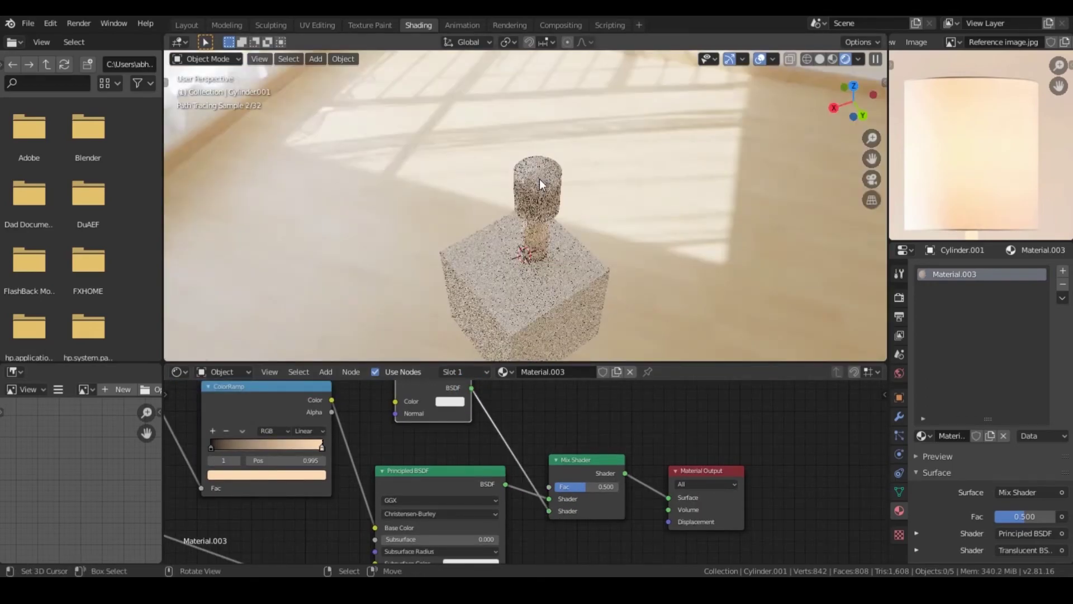
left_click(558, 189)
left_click(978, 436)
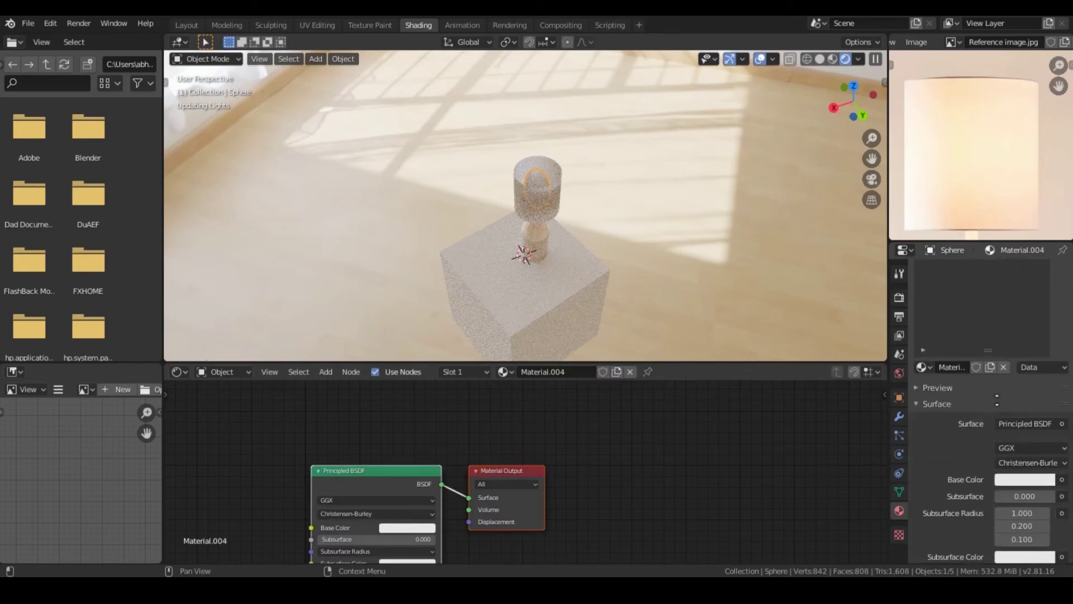
left_click(1033, 423)
left_click(926, 157)
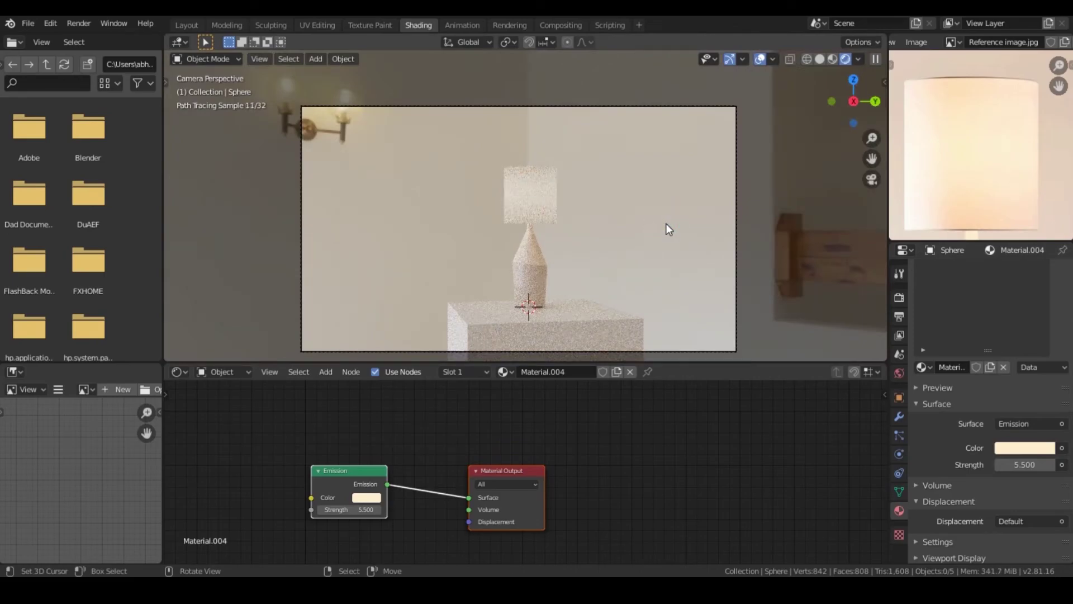
left_click(555, 205)
scroll(755, 403, "up", 3)
scroll(986, 337, "up", 3)
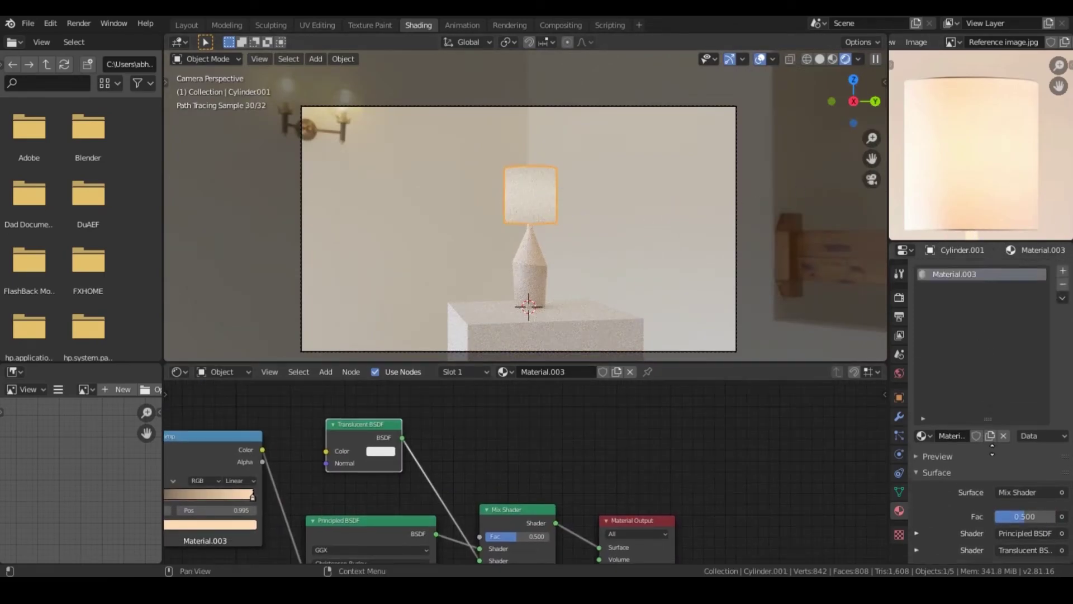
Step: Add Material.005 in a second lampshade slot and assign it to the top and bottom rim loops
left_click(1062, 270)
left_click(551, 372)
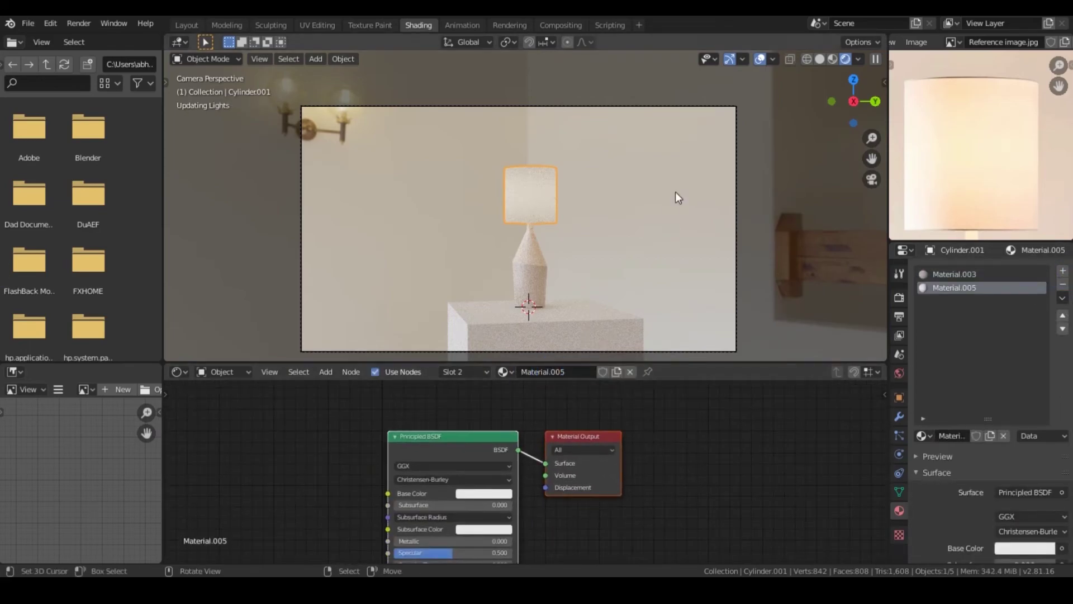
left_click(821, 57)
key("Tab")
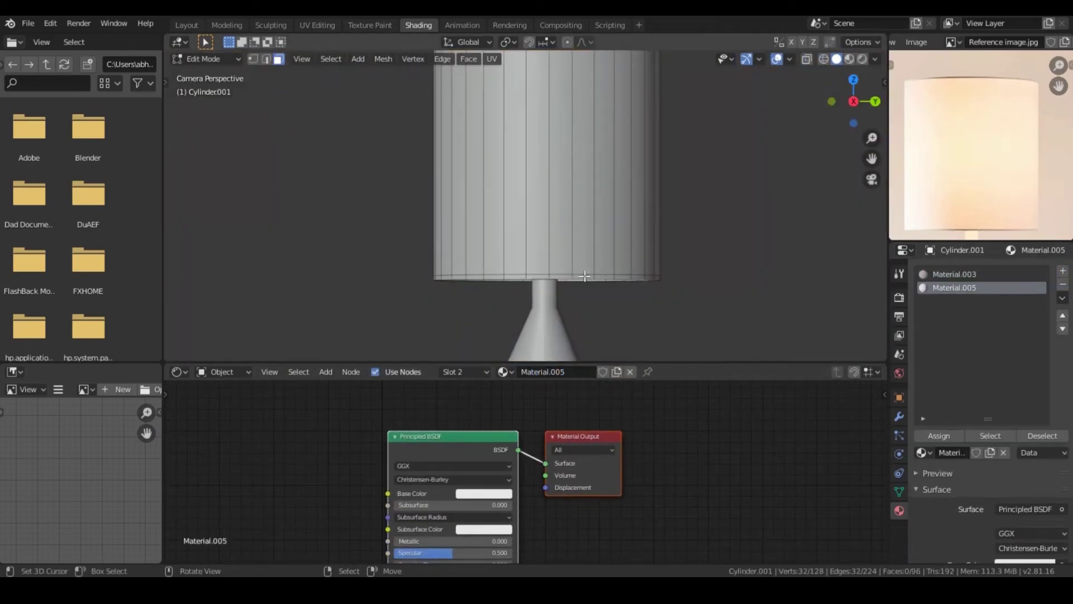
left_click(576, 276)
left_click(549, 274, "alt")
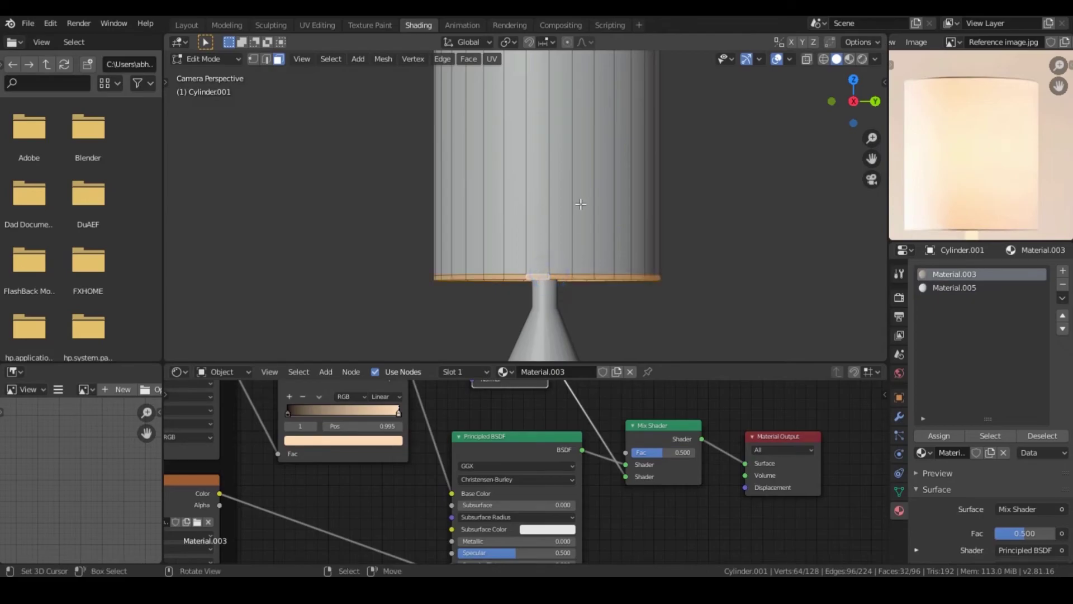
scroll(539, 90, "down", 2)
left_click(543, 87, "alt+shift")
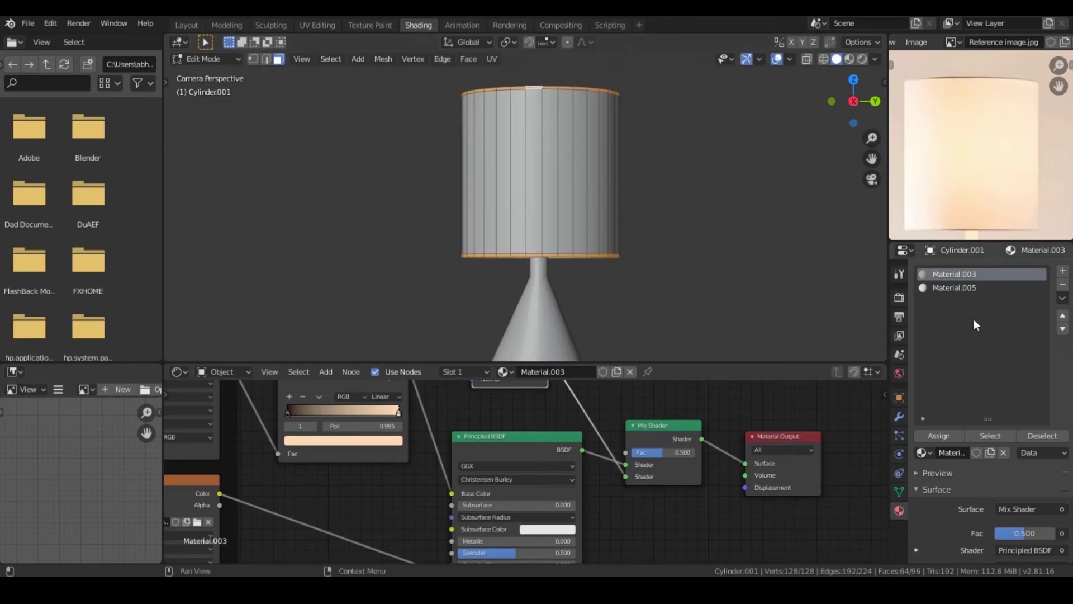
left_click(964, 287)
left_click(861, 59)
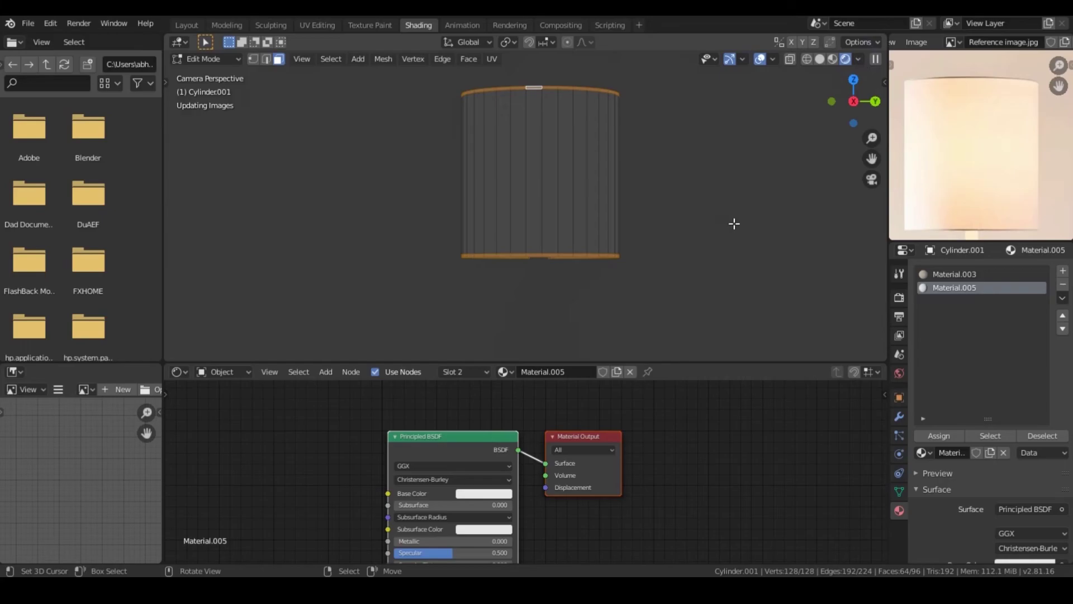
key("Tab")
Step: Set Material.005 to Metallic 0.891, Specular 0.555, Roughness 0.400 and preview it rendered
middle_click_drag(624, 496, 656, 459)
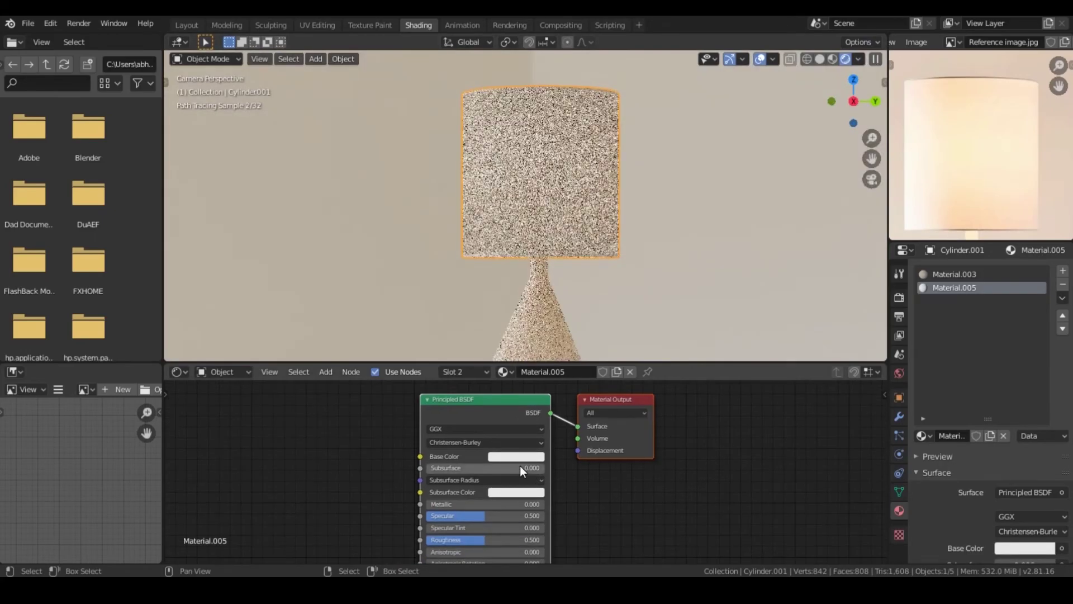
left_click_drag(483, 516, 579, 504)
mouse_move(485, 539)
left_mouse_down()
mouse_move(472, 540)
mouse_move(491, 515)
left_mouse_up()
key("z")
left_click(862, 58)
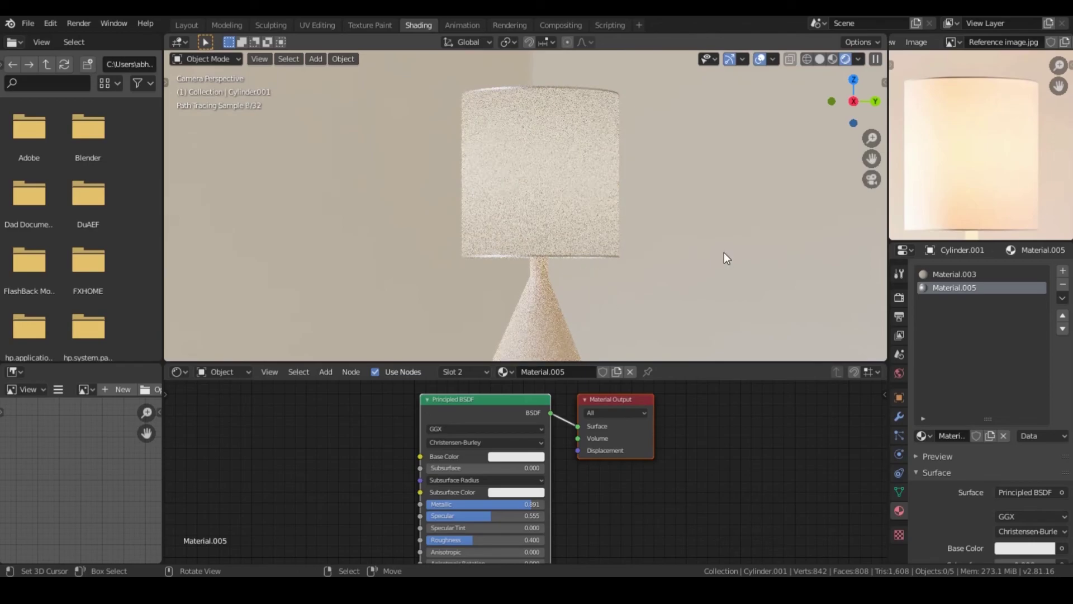
scroll(724, 258, "down", 3)
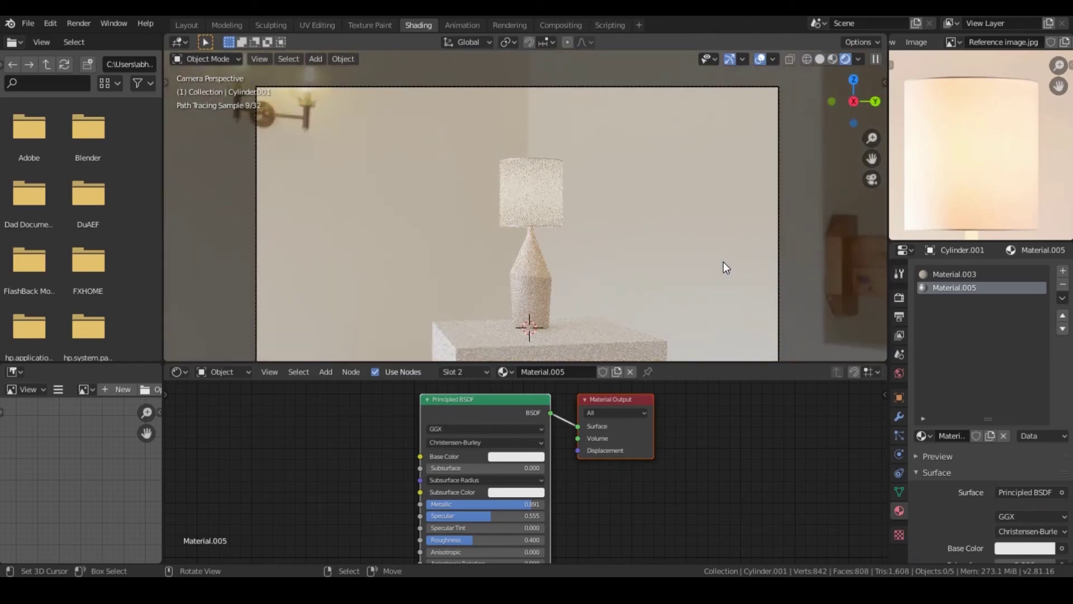
middle_click_drag(722, 268, 727, 250, "shift")
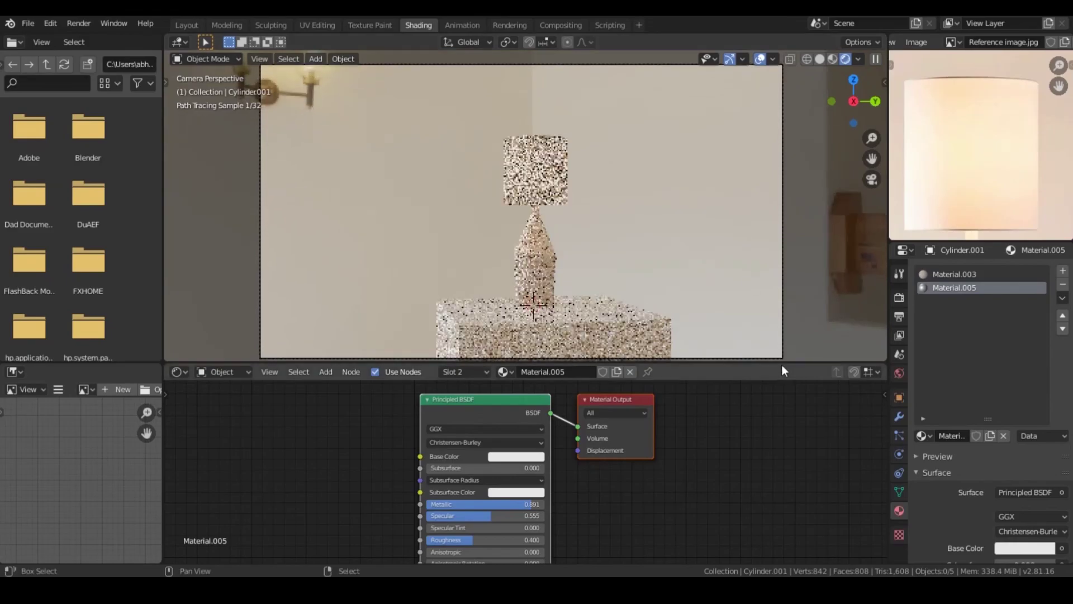
Step: Expand the 3D viewport downward so the lamp preview fills most of the workspace, collapsing the Shader Editor
left_click_drag(784, 362, 789, 522)
scroll(713, 411, "up", 3)
scroll(696, 390, "up", 5)
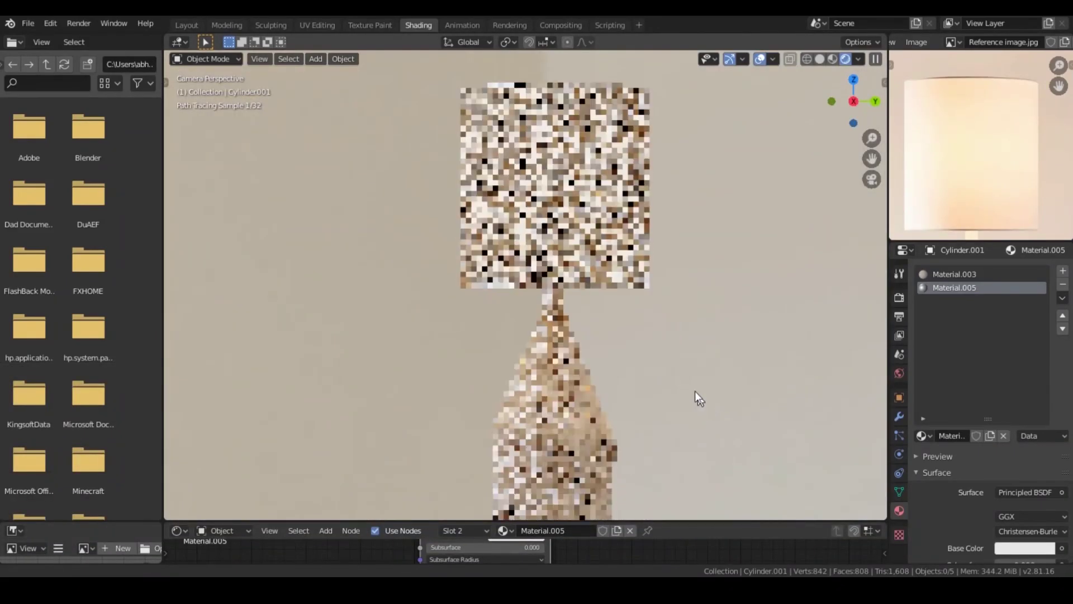